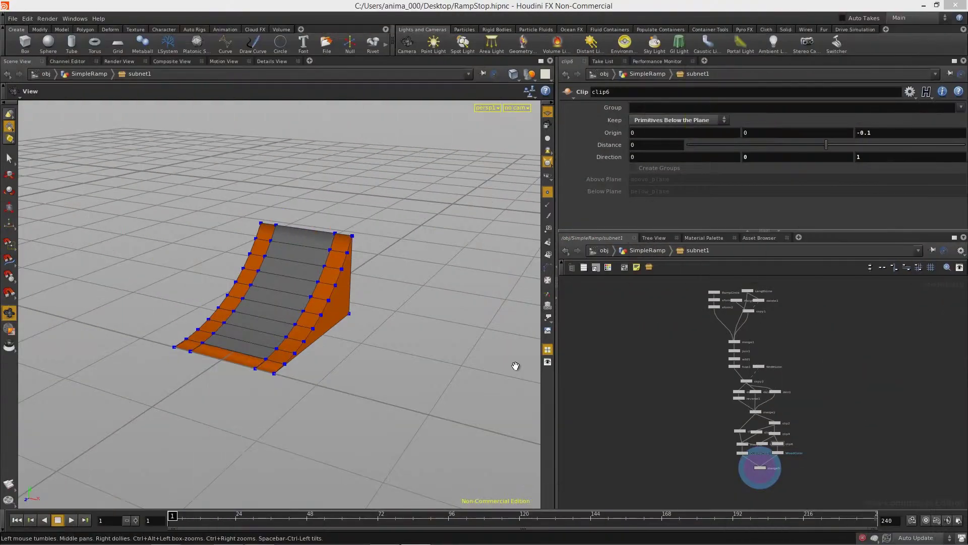
Display the output of the merge2 node and inspect the plain ramp geometry before it is split by the clips.
{"action": "left_click_drag", "start_coordinate": [377, 329], "coordinate": [210, 363]}
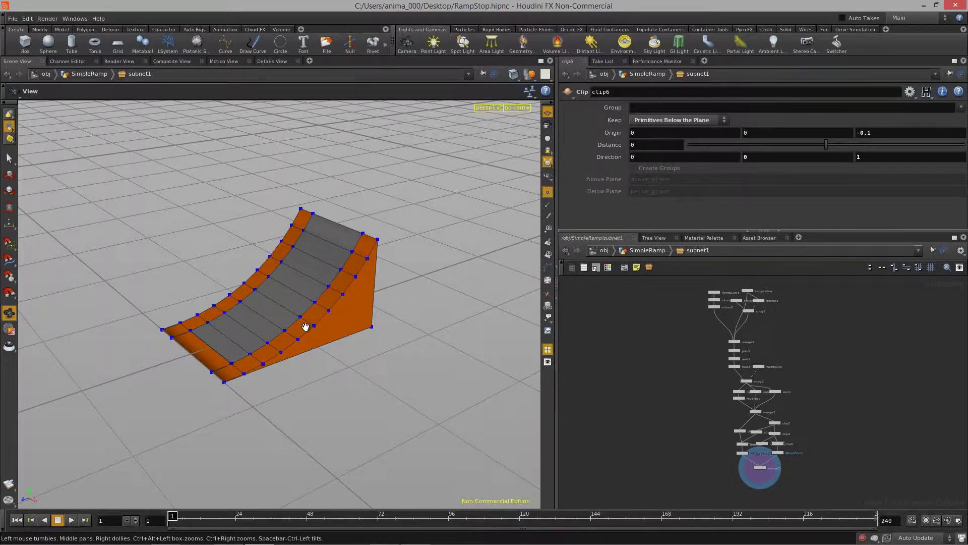
{"action": "left_click_drag", "start_coordinate": [267, 349], "coordinate": [217, 338]}
{"action": "middle_click_drag", "start_coordinate": [678, 389], "coordinate": [679, 382]}
{"action": "scroll", "coordinate": [722, 378], "scroll_direction": "up", "scroll_amount": 2}
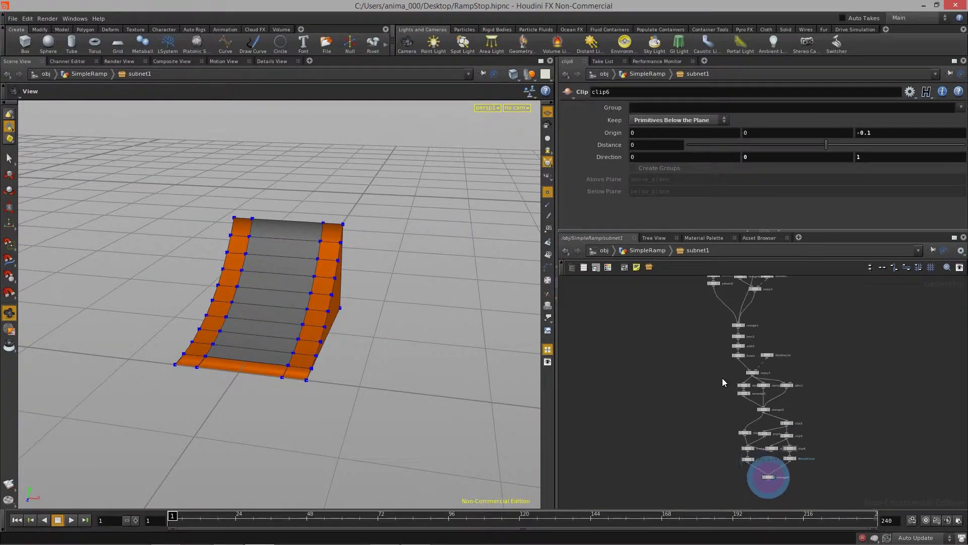
{"action": "scroll", "coordinate": [723, 379], "scroll_direction": "up", "scroll_amount": 6}
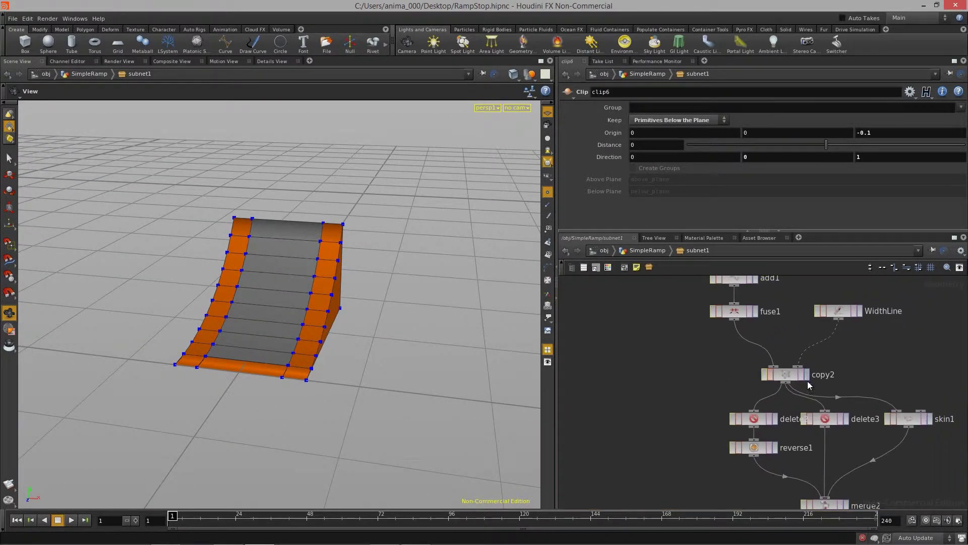
{"action": "middle_click_drag", "start_coordinate": [619, 349], "coordinate": [617, 297]}
{"action": "middle_click_drag", "start_coordinate": [639, 399], "coordinate": [597, 374]}
{"action": "left_click", "coordinate": [802, 430]}
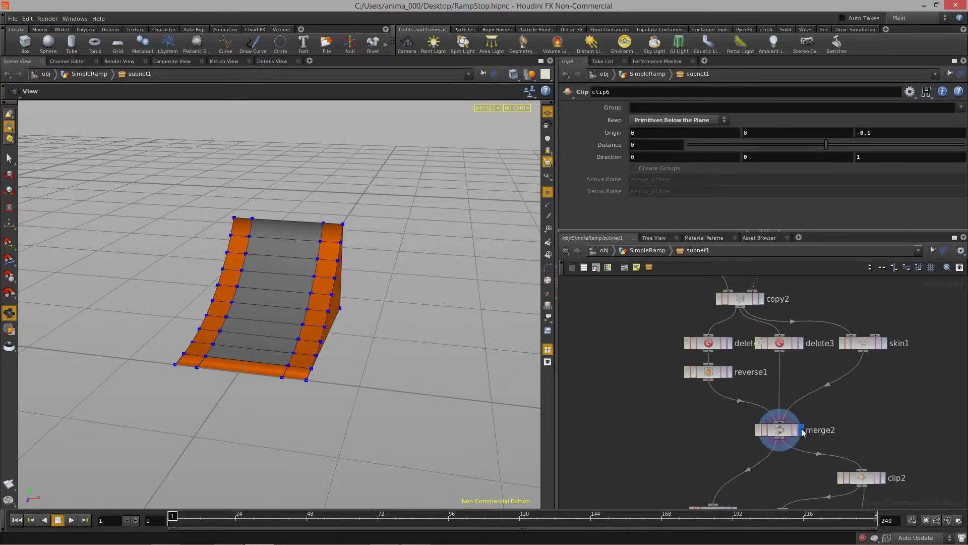
{"action": "left_click_drag", "start_coordinate": [348, 288], "coordinate": [593, 367]}
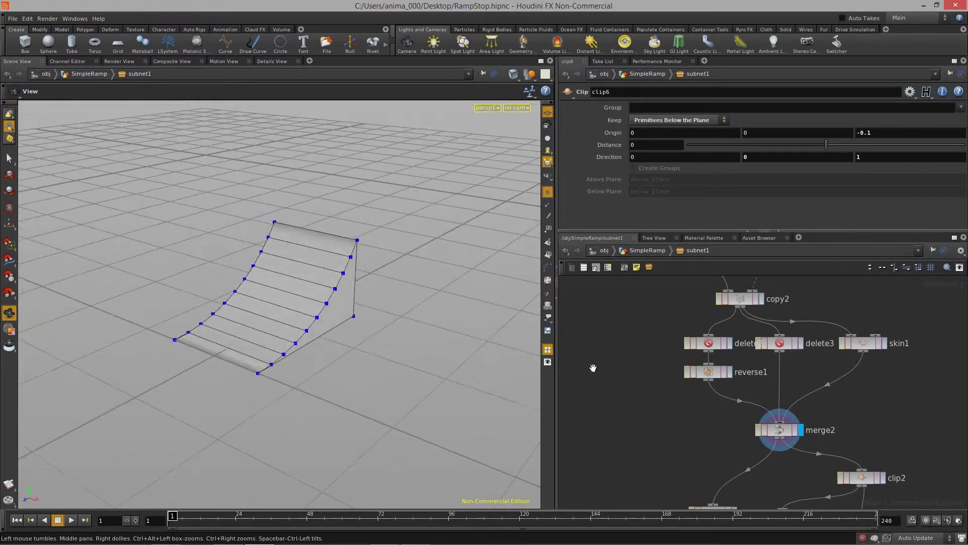
Move the nine clip, merge and color nodes below merge2 aside as a block and place merge5 lower, clearing space in the network.
{"action": "middle_click_drag", "start_coordinate": [651, 374], "coordinate": [611, 253]}
{"action": "middle_click_drag", "start_coordinate": [921, 456], "coordinate": [913, 406]}
{"action": "scroll", "coordinate": [865, 404], "scroll_direction": "down", "scroll_amount": 5}
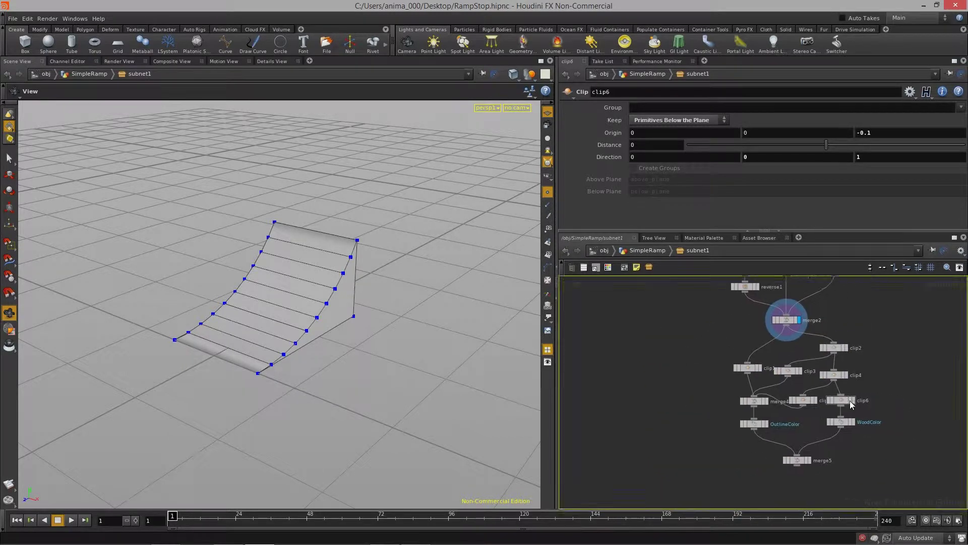
{"action": "middle_click_drag", "start_coordinate": [850, 401], "coordinate": [802, 398]}
{"action": "left_click_drag", "start_coordinate": [689, 438], "coordinate": [687, 438]}
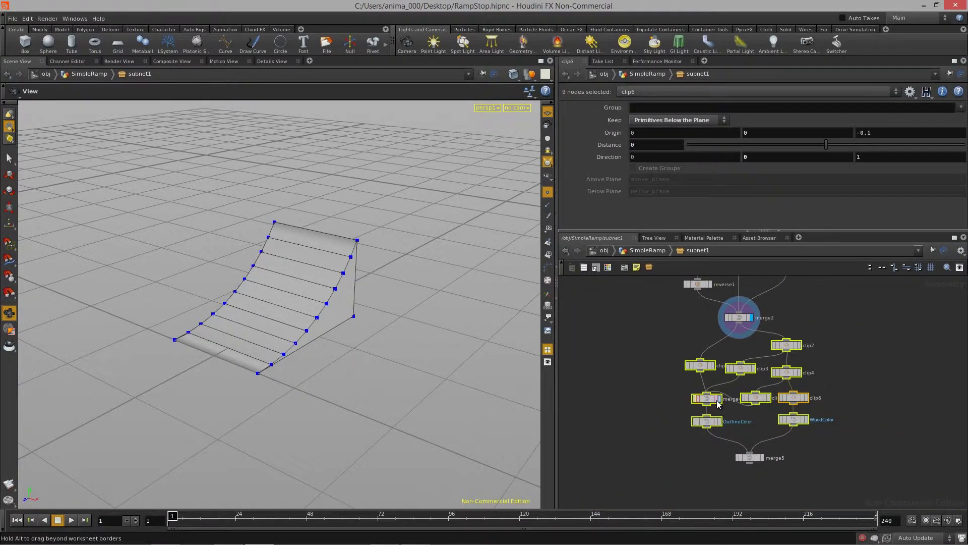
{"action": "left_click_drag", "start_coordinate": [710, 400], "coordinate": [800, 399]}
{"action": "left_click", "coordinate": [743, 401]}
{"action": "middle_click_drag", "start_coordinate": [714, 423], "coordinate": [701, 391]}
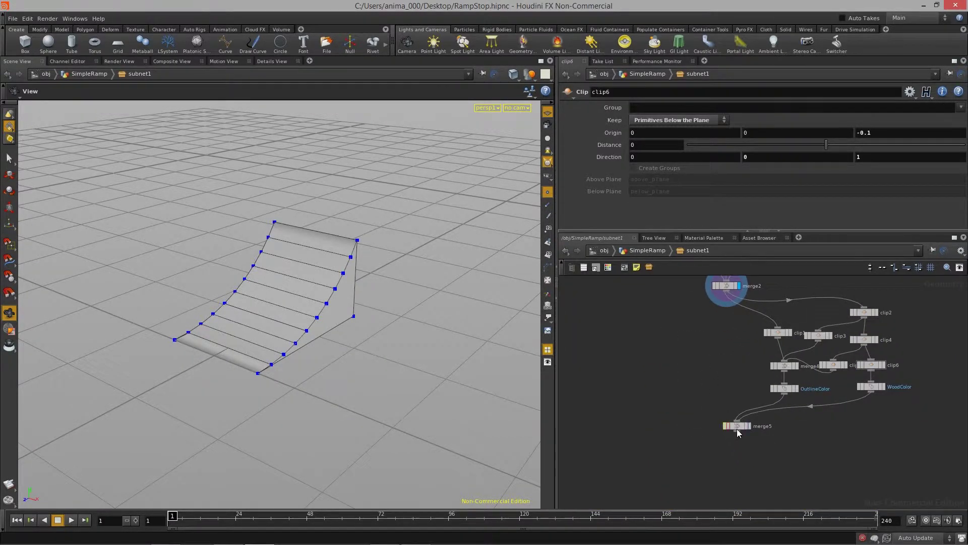
{"action": "left_click_drag", "start_coordinate": [737, 428], "coordinate": [706, 471]}
{"action": "middle_click_drag", "start_coordinate": [709, 352], "coordinate": [705, 404]}
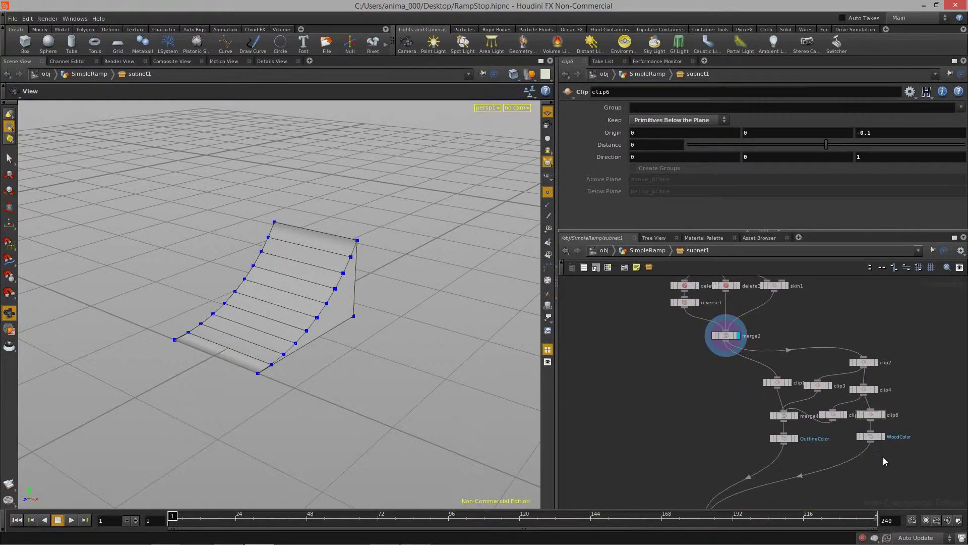
Add a Group node in the empty space below merge2.
{"action": "scroll", "coordinate": [828, 436], "scroll_direction": "up", "scroll_amount": 4}
{"action": "left_click_drag", "start_coordinate": [833, 389], "coordinate": [824, 374]}
{"action": "middle_click_drag", "start_coordinate": [783, 298], "coordinate": [818, 387]}
{"action": "left_click", "coordinate": [694, 341]}
{"action": "middle_click_drag", "start_coordinate": [748, 329], "coordinate": [775, 360]}
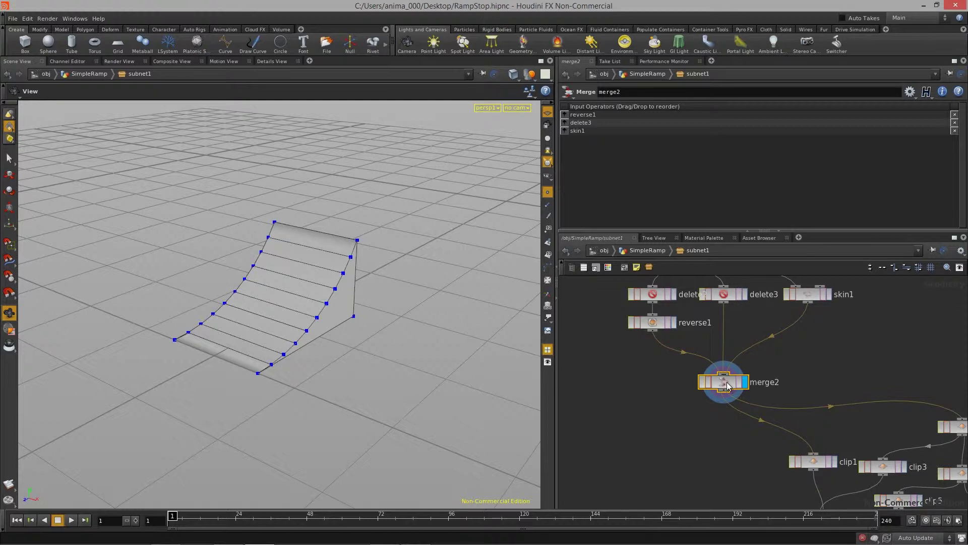
{"action": "left_click_drag", "start_coordinate": [727, 384], "coordinate": [726, 377]}
{"action": "middle_click_drag", "start_coordinate": [704, 399], "coordinate": [746, 372]}
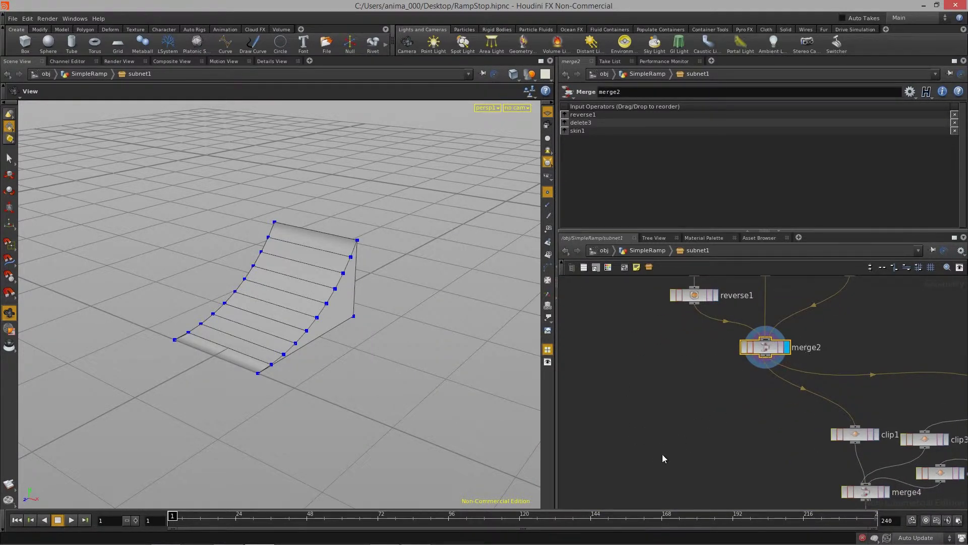
{"action": "key", "text": "Tab"}
{"action": "type", "text": "Grido"}
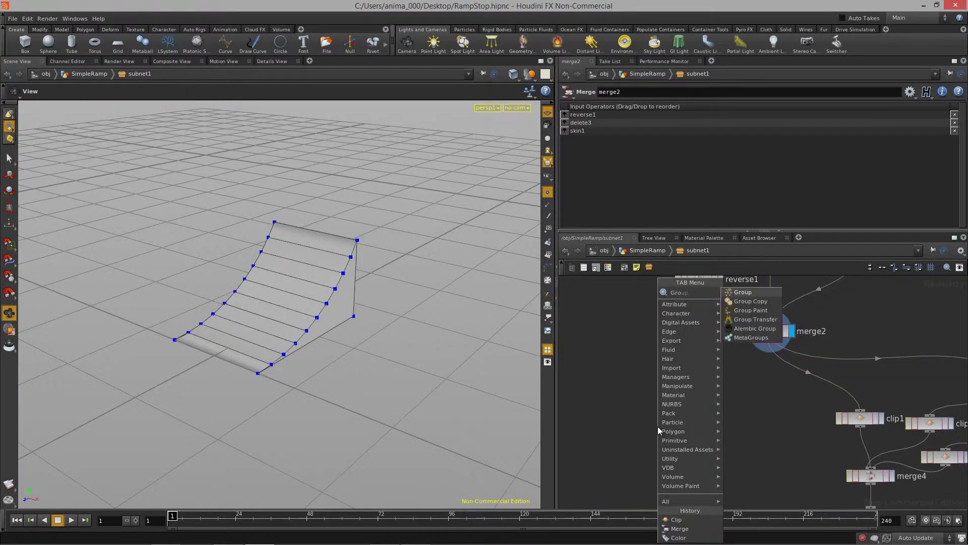
{"action": "key", "text": "Return"}
{"action": "left_click", "coordinate": [658, 426]}
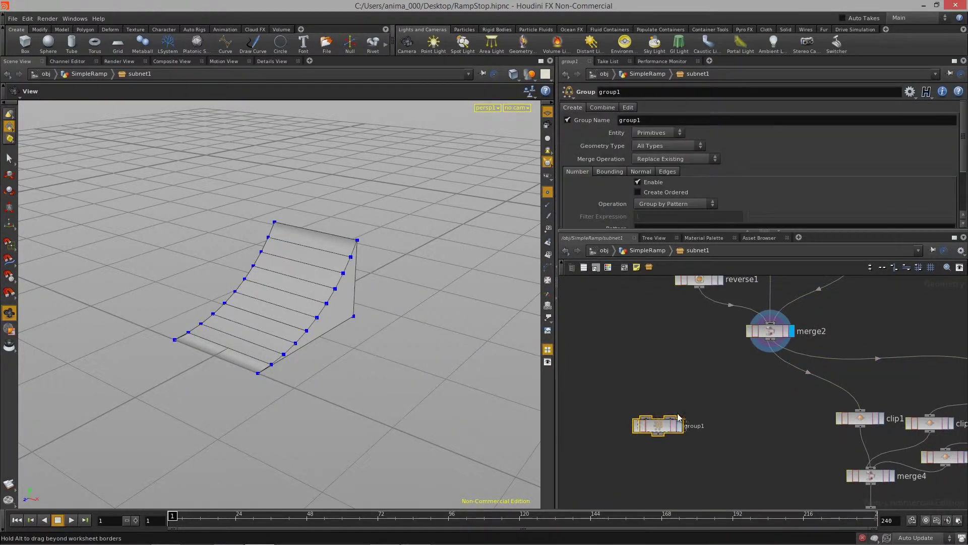
Connect merge2's output to the new Group node and display the grouped ramp geometry.
{"action": "left_click_drag", "start_coordinate": [666, 404], "coordinate": [791, 332]}
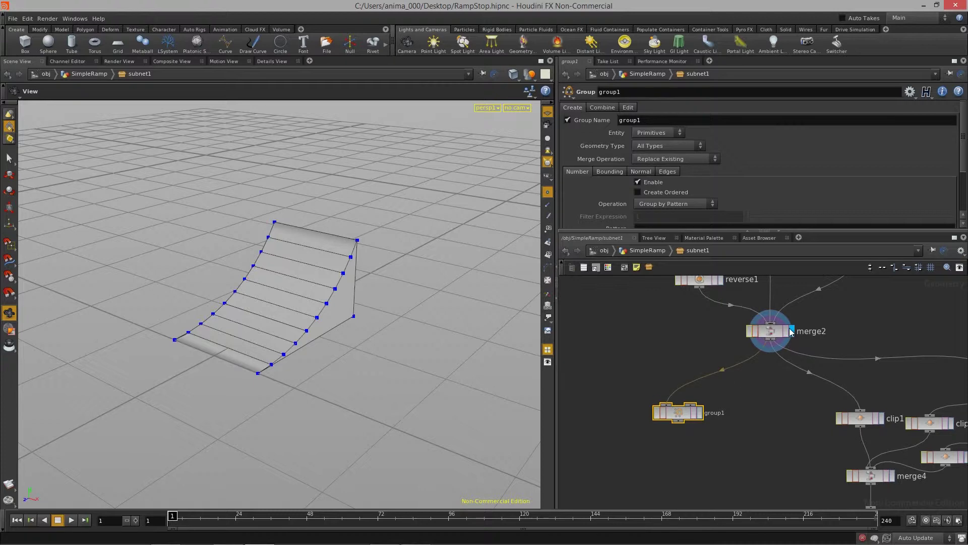
{"action": "left_click", "coordinate": [701, 413]}
{"action": "left_click_drag", "start_coordinate": [228, 334], "coordinate": [282, 338]}
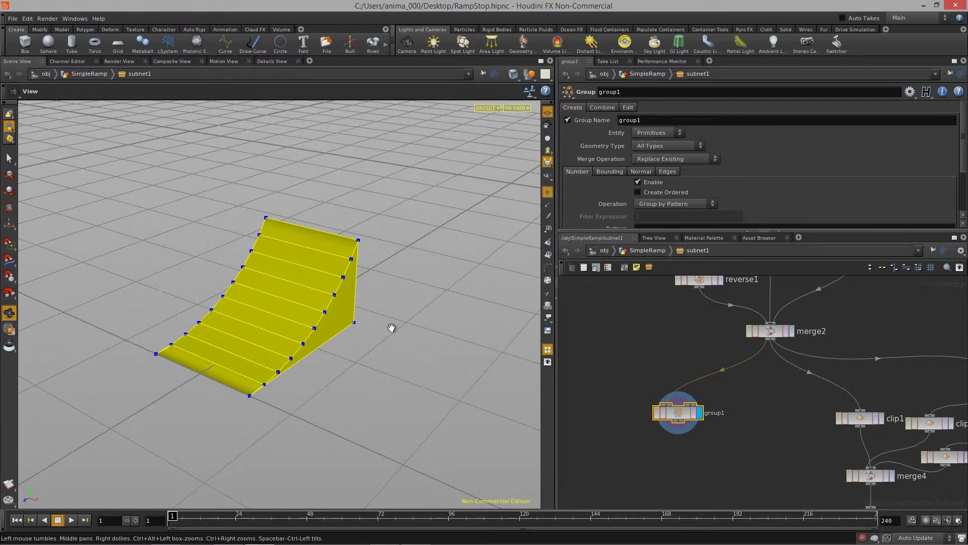
Switch to Unity and view the textured ramp asset in the scene.
{"action": "key", "text": "alt+Tab"}
{"action": "key", "text": "alt+Tab"}
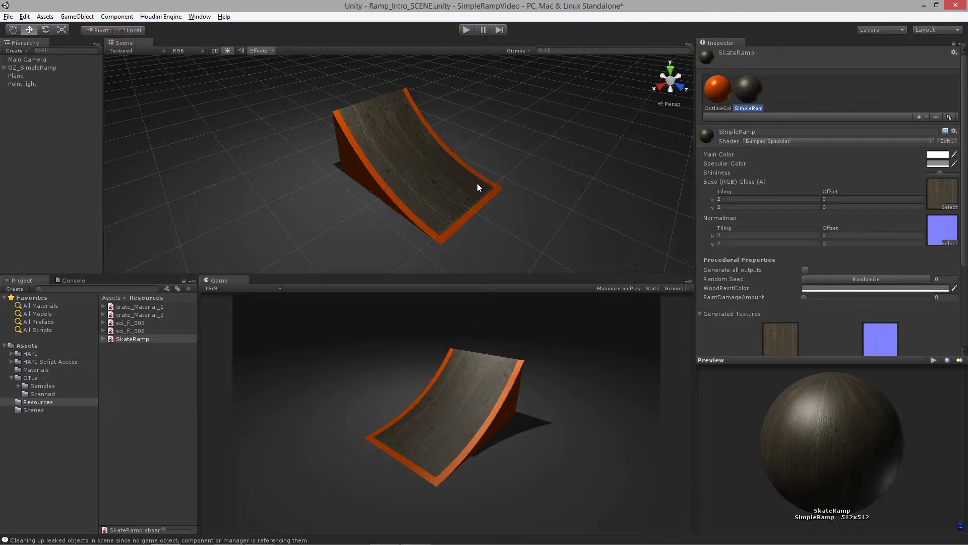
{"action": "left_click", "coordinate": [13, 378]}
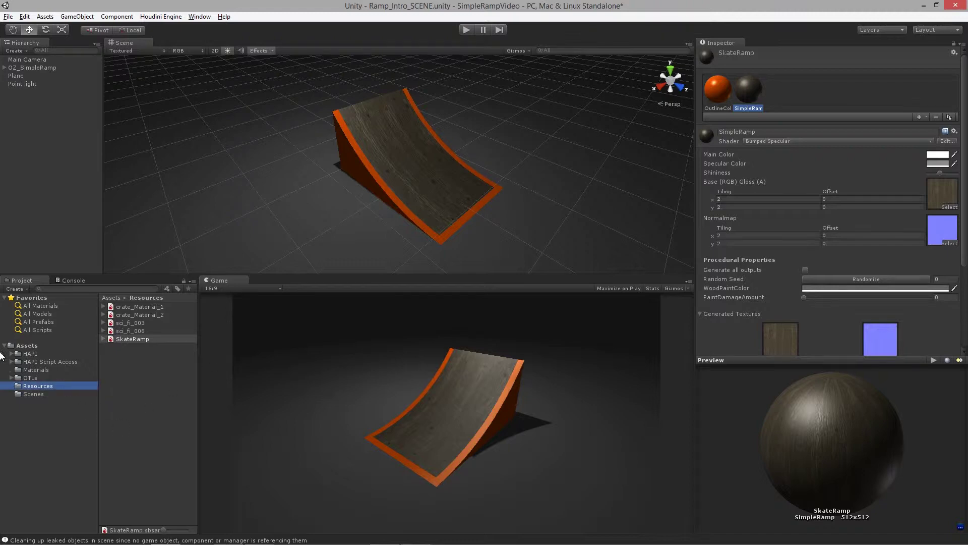
{"action": "left_click_drag", "start_coordinate": [395, 128], "coordinate": [235, 111], "text": "alt"}
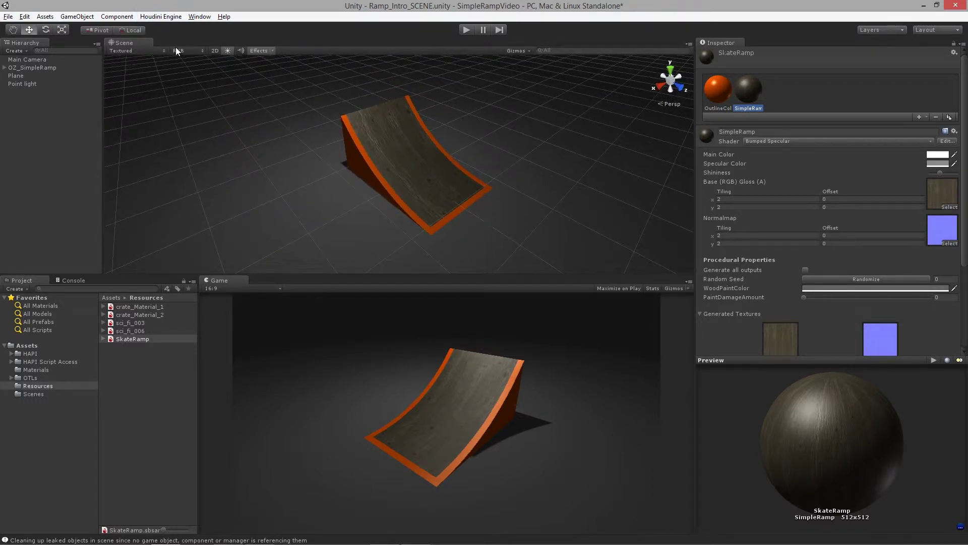
Open the Houdini Engine settings, look up the collision group name in the General settings, and close the window.
{"action": "left_click", "coordinate": [157, 17]}
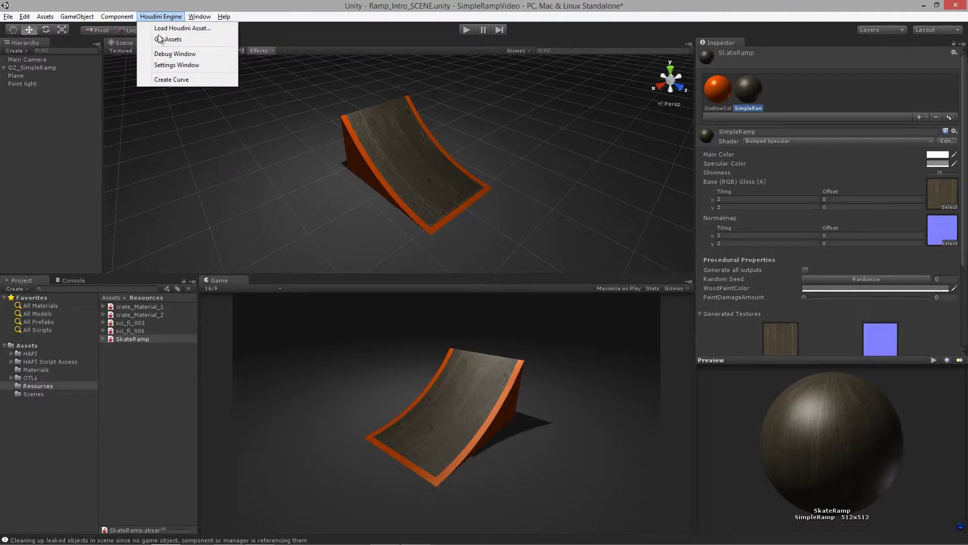
{"action": "left_click", "coordinate": [185, 66]}
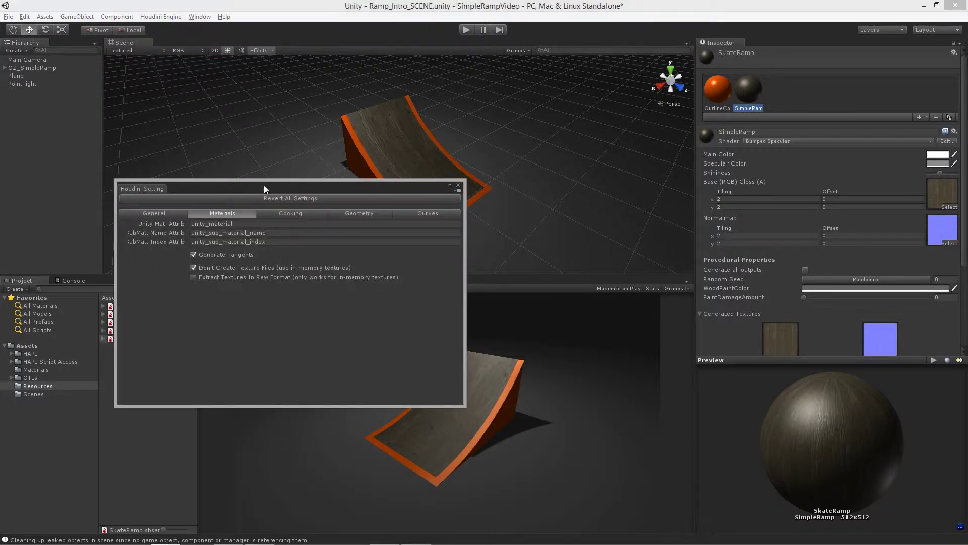
{"action": "left_click_drag", "start_coordinate": [265, 186], "coordinate": [380, 143]}
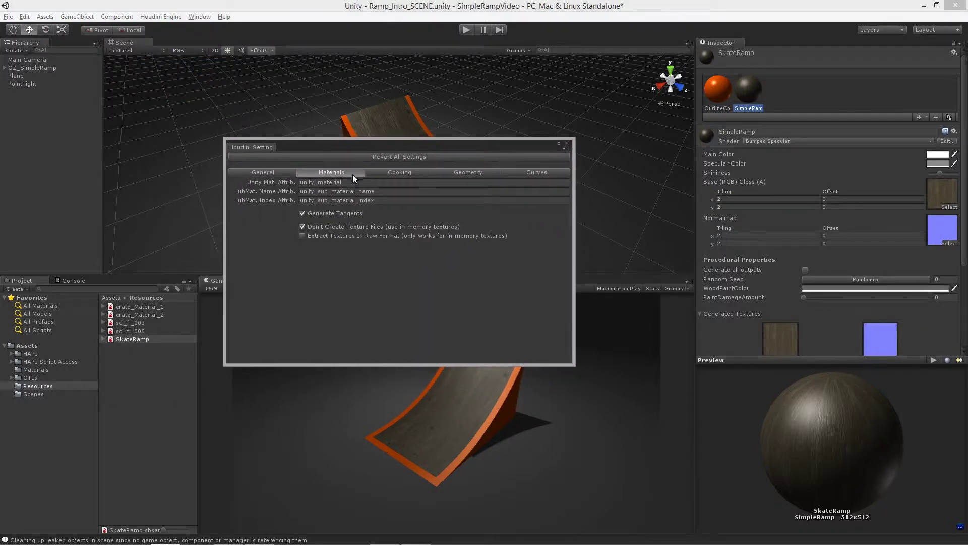
{"action": "left_click", "coordinate": [259, 175]}
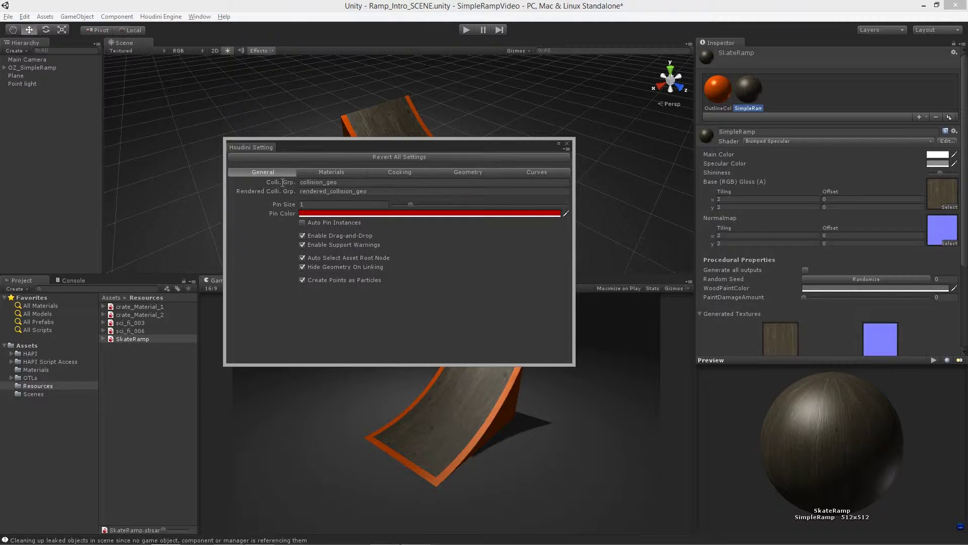
{"action": "left_click", "coordinate": [350, 182]}
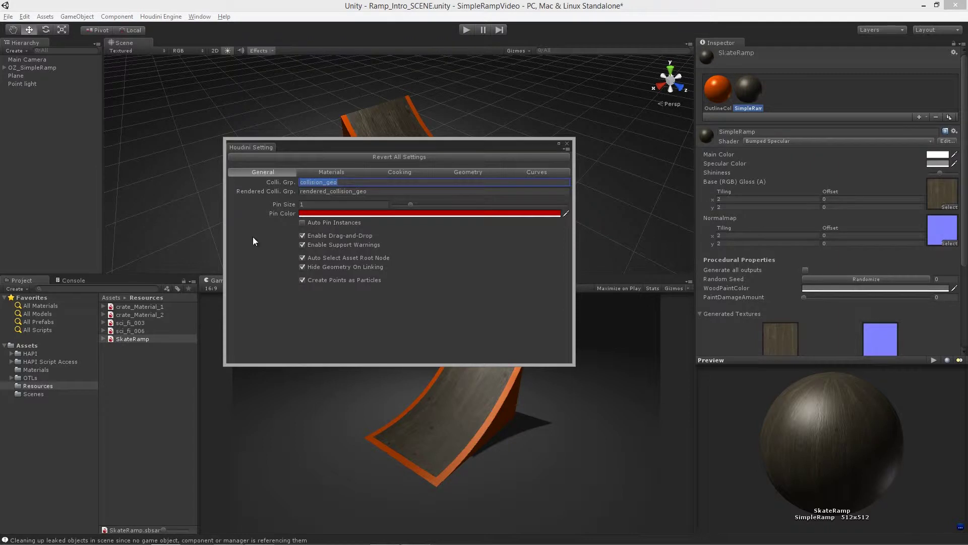
{"action": "left_click", "coordinate": [349, 181]}
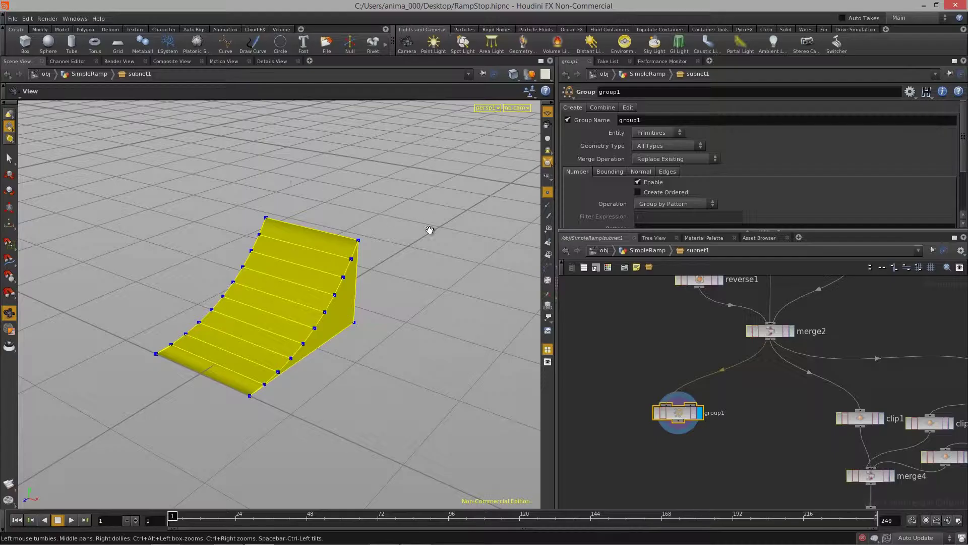
{"action": "mouse_move", "coordinate": [681, 328]}
{"action": "middle_mouse_down"}
{"action": "mouse_move", "coordinate": [684, 360]}
{"action": "mouse_move", "coordinate": [684, 343]}
{"action": "middle_mouse_up"}
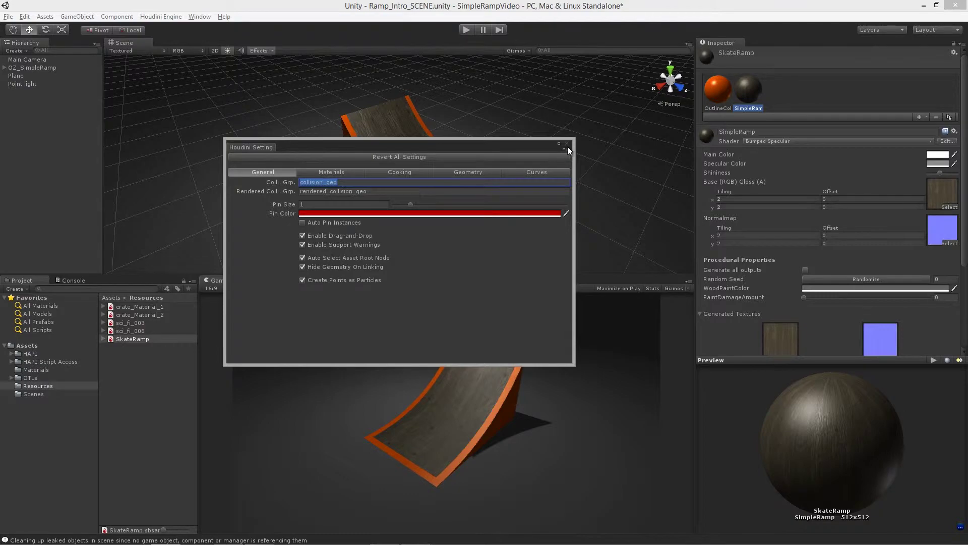
{"action": "left_click", "coordinate": [567, 144]}
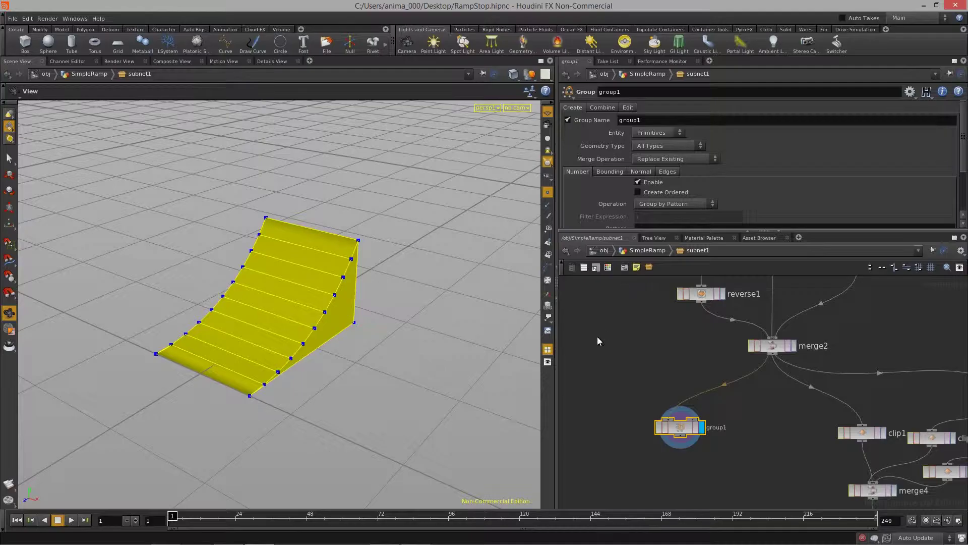
In Houdini, set both the Group node's group name and its node name to collision_geo.
{"action": "middle_click_drag", "start_coordinate": [652, 358], "coordinate": [650, 335]}
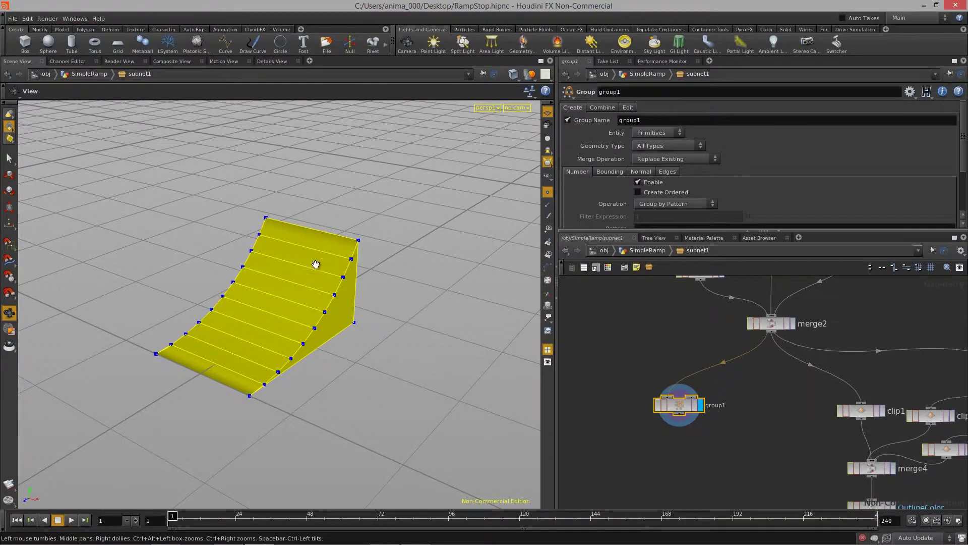
{"action": "left_click_drag", "start_coordinate": [682, 401], "coordinate": [682, 406]}
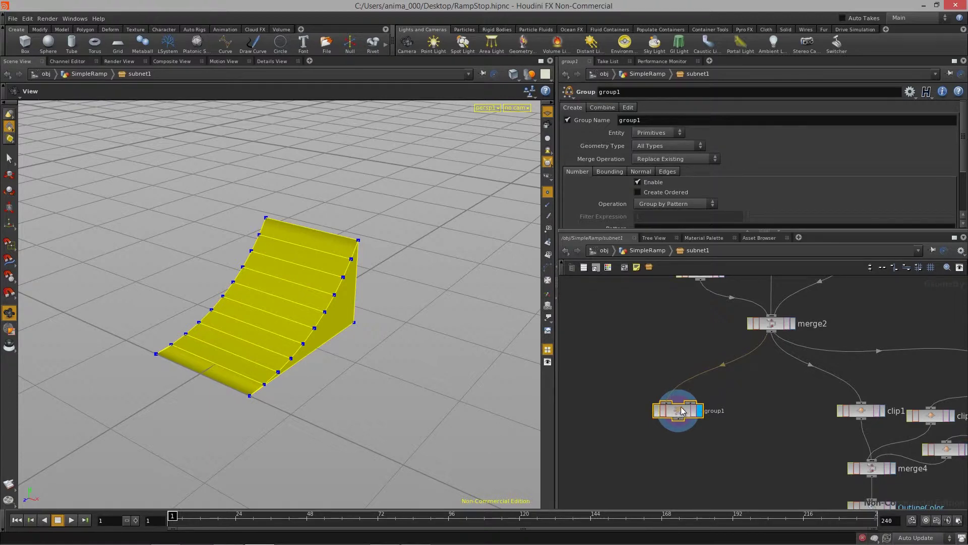
{"action": "middle_click_drag", "start_coordinate": [657, 351], "coordinate": [651, 373]}
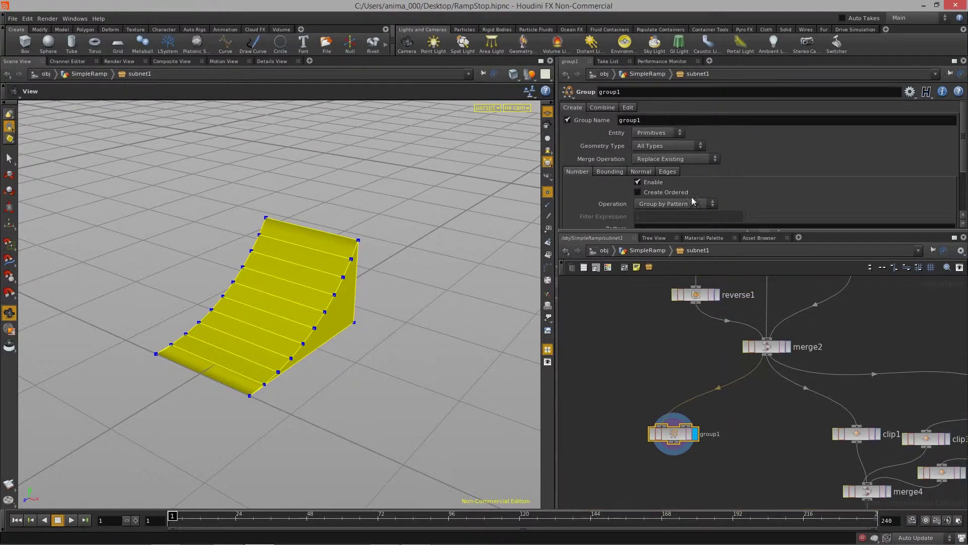
{"action": "double_click", "coordinate": [648, 122]}
{"action": "double_click", "coordinate": [632, 92]}
{"action": "type", "text": "collision_geo"}
{"action": "key", "text": "Return"}
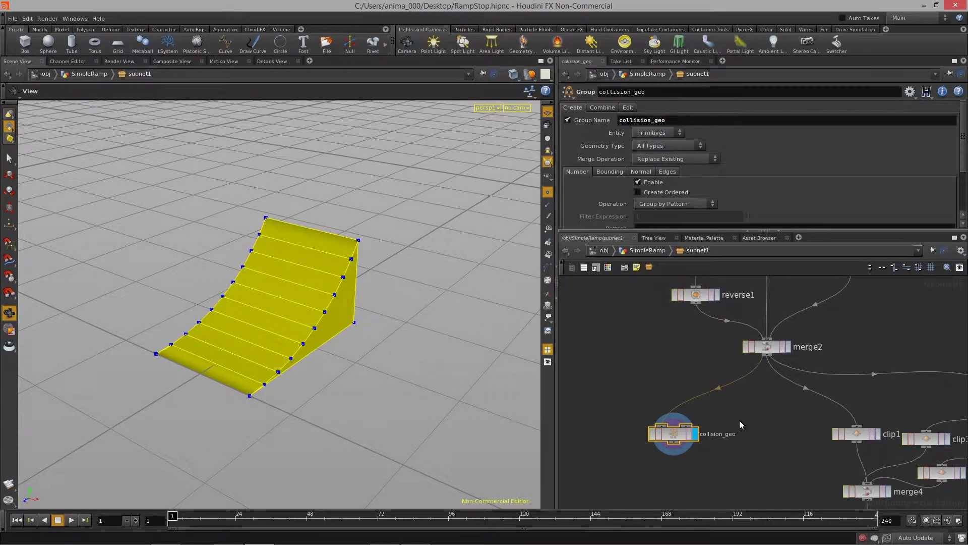
Connect the collision_geo node into merge5 and display merge5's output.
{"action": "middle_click_drag", "start_coordinate": [740, 421], "coordinate": [701, 324]}
{"action": "scroll", "coordinate": [712, 384], "scroll_direction": "down", "scroll_amount": 2}
{"action": "middle_click_drag", "start_coordinate": [705, 387], "coordinate": [706, 355]}
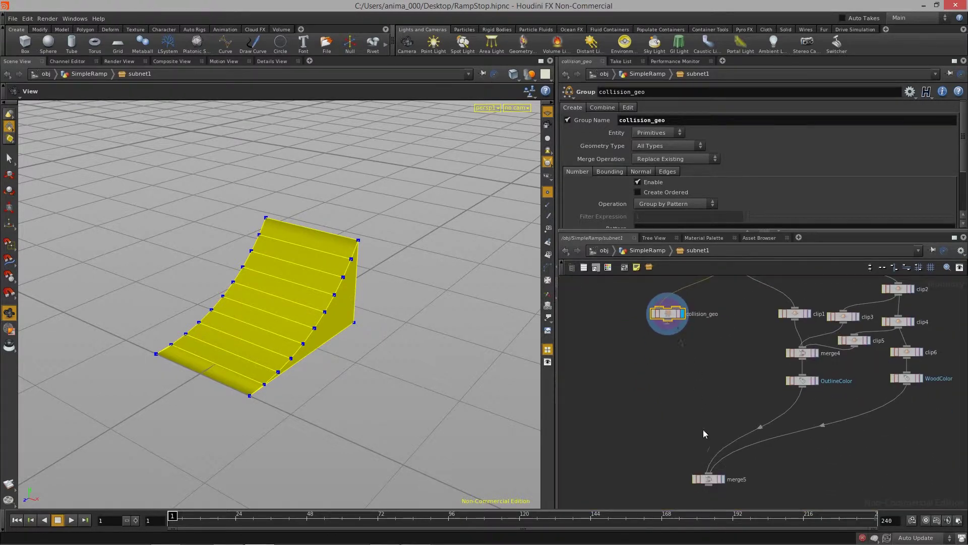
{"action": "left_click", "coordinate": [710, 472]}
{"action": "middle_click_drag", "start_coordinate": [767, 461], "coordinate": [766, 432]}
{"action": "scroll", "coordinate": [738, 452], "scroll_direction": "up", "scroll_amount": 2}
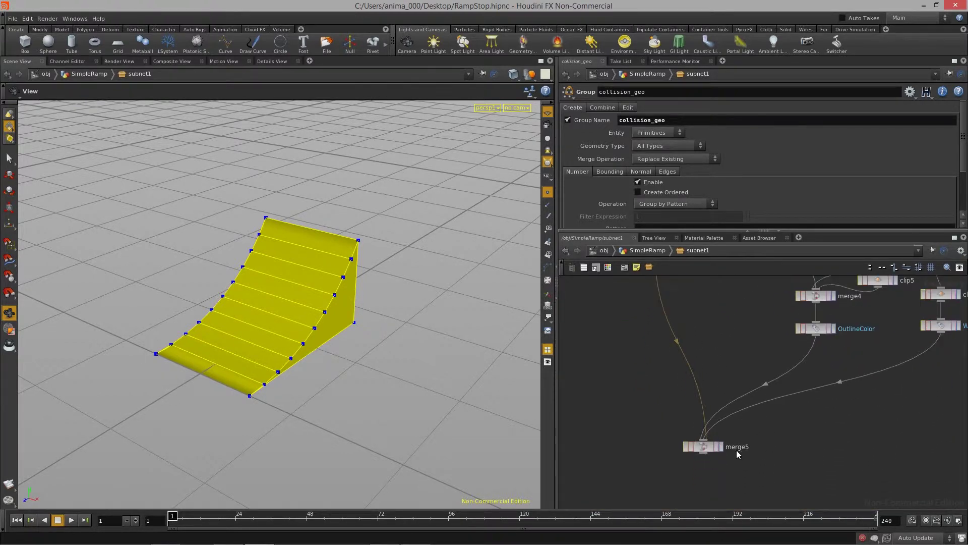
{"action": "left_click", "coordinate": [721, 446]}
Examine the merged ramp in the viewport and check the node information of merge5.
{"action": "left_click_drag", "start_coordinate": [166, 363], "coordinate": [429, 352]}
{"action": "middle_click_drag", "start_coordinate": [666, 431], "coordinate": [674, 407]}
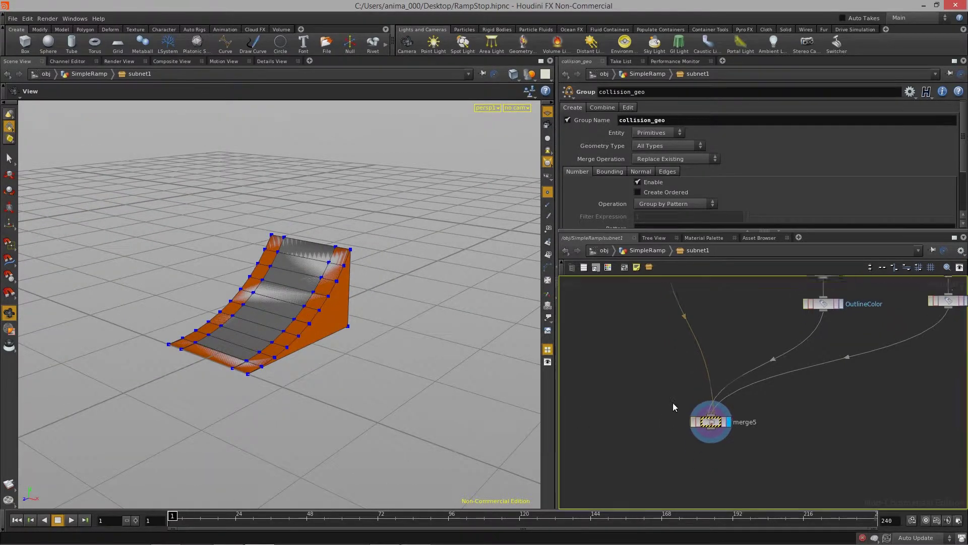
{"action": "scroll", "coordinate": [724, 409], "scroll_direction": "up", "scroll_amount": 2}
{"action": "middle_click", "coordinate": [727, 408]}
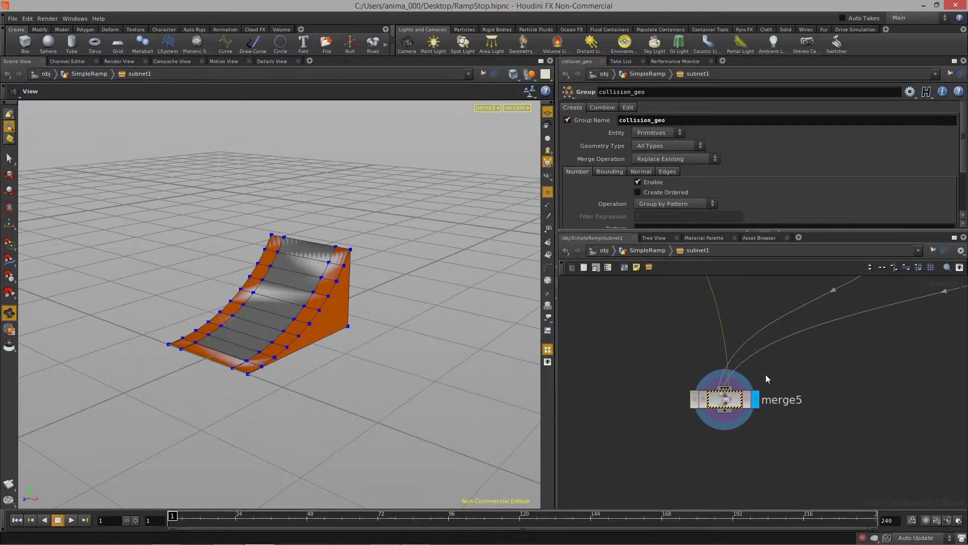
{"action": "middle_click_drag", "start_coordinate": [852, 380], "coordinate": [848, 403]}
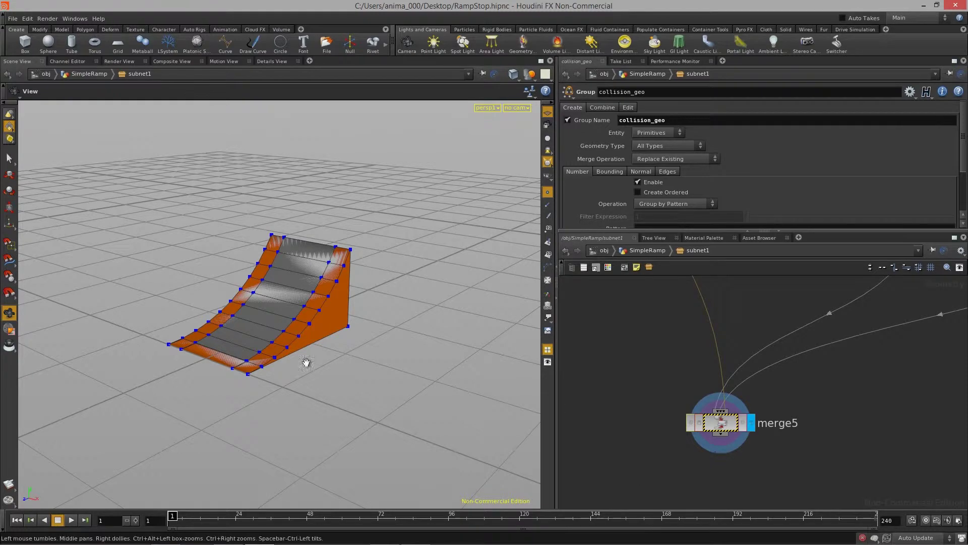
Add a Merge node below OutlineColor and WoodColor and connect both color nodes into it.
{"action": "left_click_drag", "start_coordinate": [313, 361], "coordinate": [368, 268]}
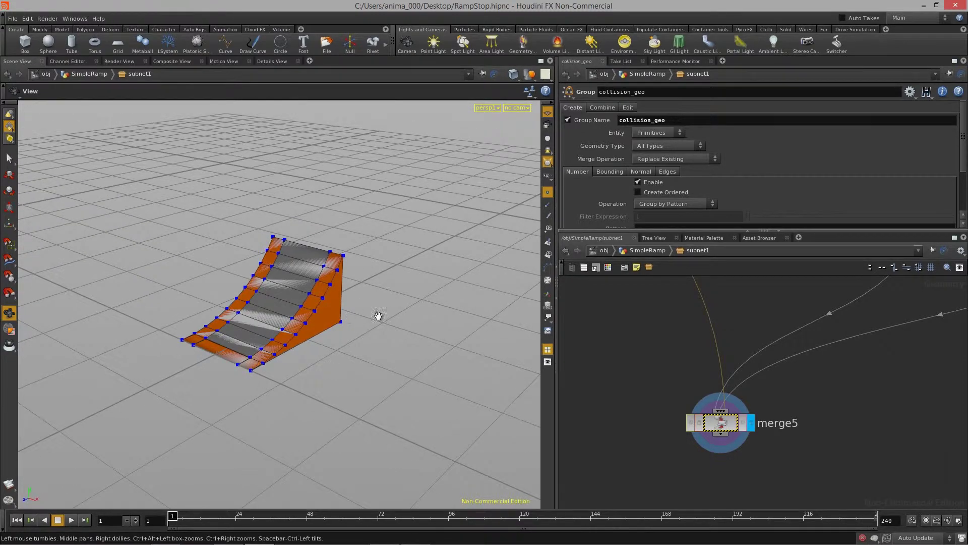
{"action": "left_click_drag", "start_coordinate": [305, 318], "coordinate": [519, 386]}
{"action": "middle_click_drag", "start_coordinate": [727, 332], "coordinate": [525, 367]}
{"action": "middle_click_drag", "start_coordinate": [772, 310], "coordinate": [726, 372]}
{"action": "scroll", "coordinate": [787, 409], "scroll_direction": "down", "scroll_amount": 1}
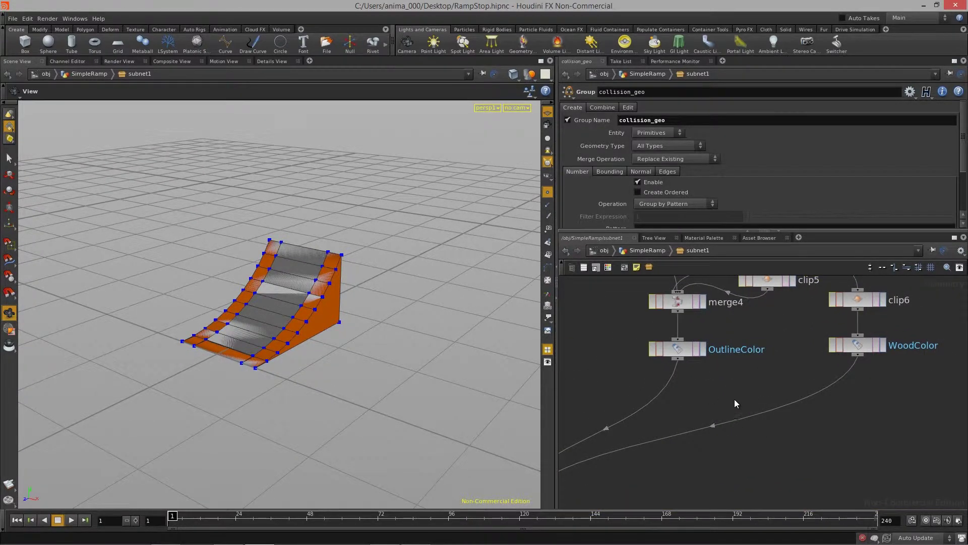
{"action": "key", "text": "Tab"}
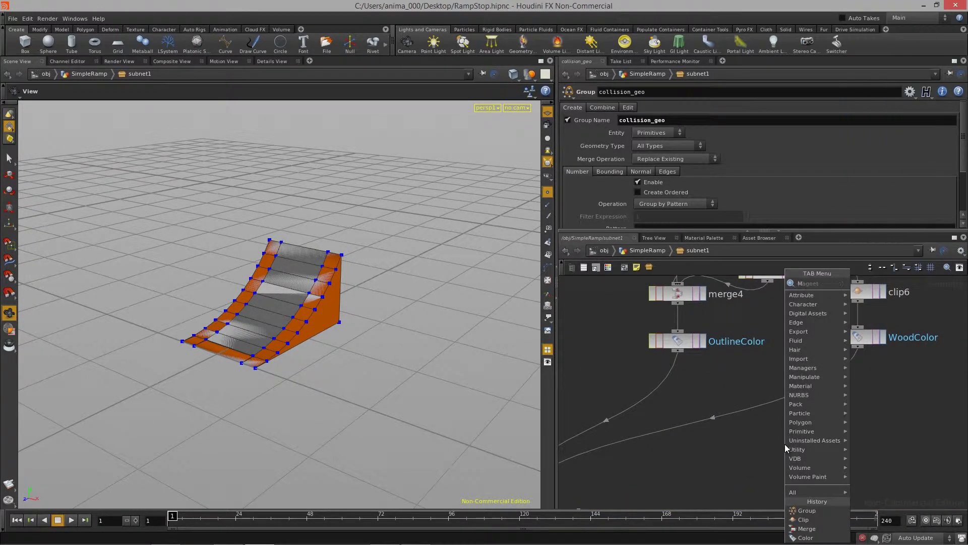
{"action": "key", "text": "Return"}
{"action": "left_click", "coordinate": [785, 444]}
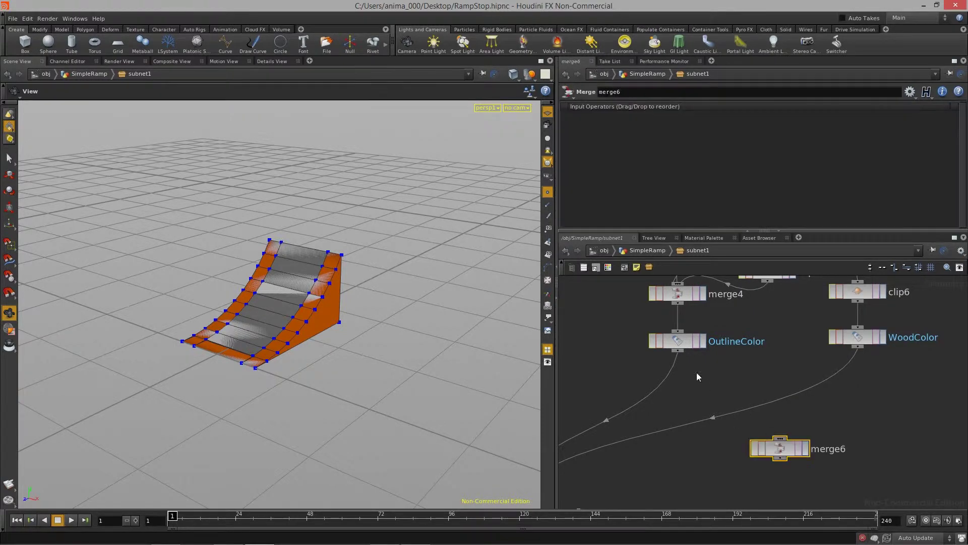
{"action": "left_click", "coordinate": [780, 438]}
{"action": "left_click", "coordinate": [858, 346]}
{"action": "left_click", "coordinate": [781, 438]}
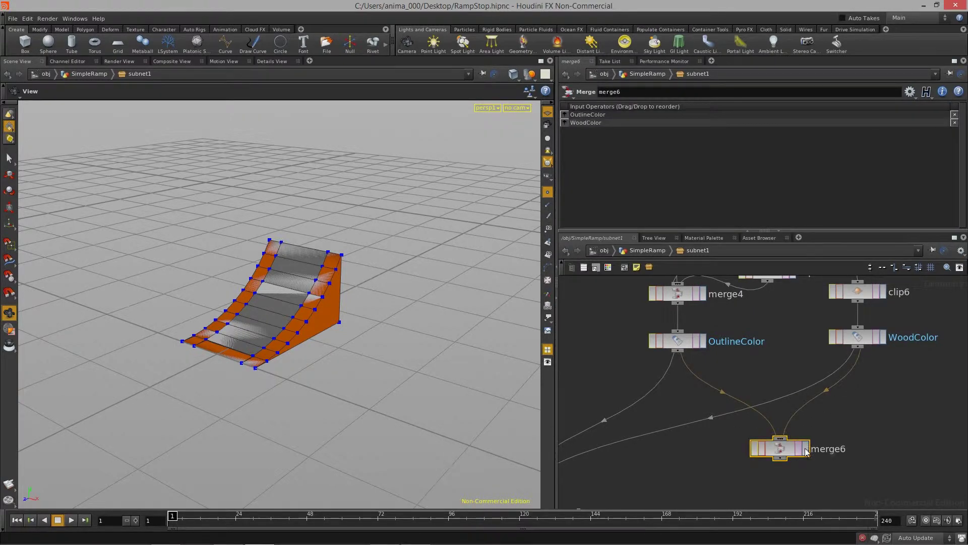
Display merge6's output and disconnect the WoodColor and OutlineColor wires that run directly to merge5.
{"action": "middle_click_drag", "start_coordinate": [694, 438], "coordinate": [709, 395]}
{"action": "right_click", "coordinate": [697, 385]}
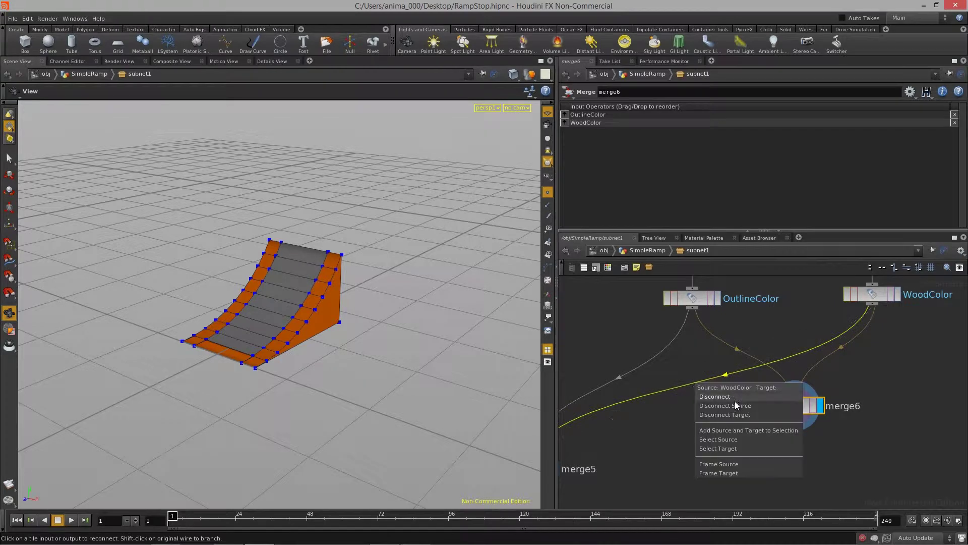
{"action": "left_click", "coordinate": [724, 398]}
{"action": "right_click", "coordinate": [699, 390]}
{"action": "left_click", "coordinate": [679, 390]}
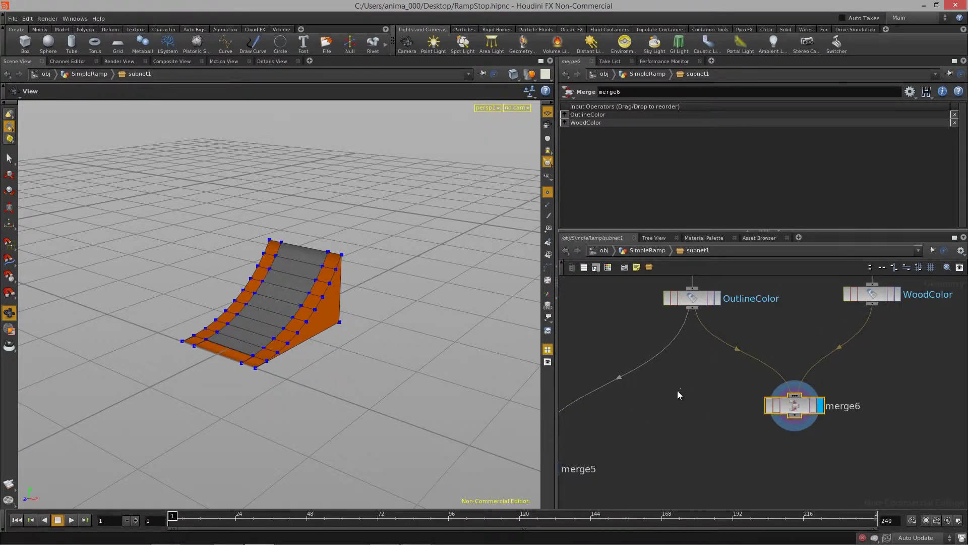
{"action": "right_click", "coordinate": [646, 362]}
{"action": "left_click", "coordinate": [666, 377]}
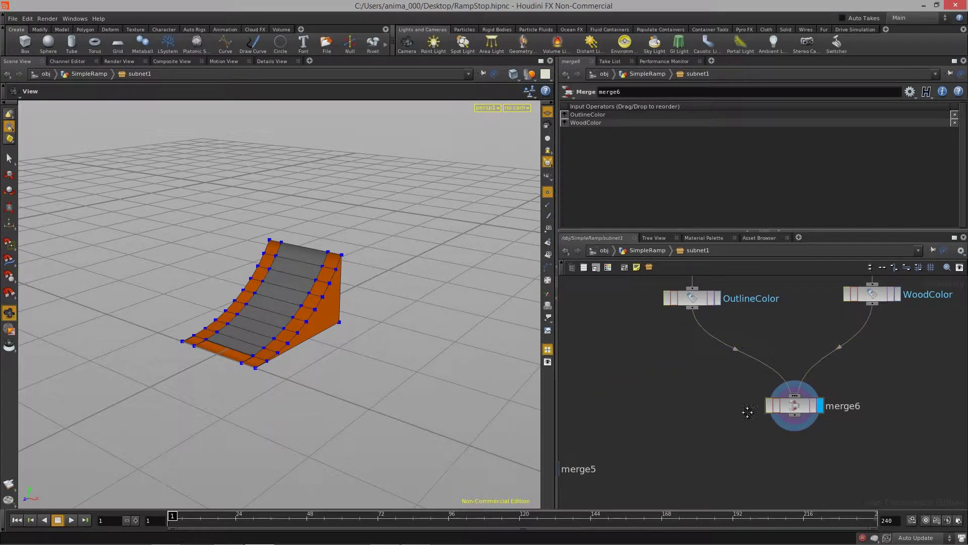
Connect merge6 into merge5, move merge5 lower in the network and display its output.
{"action": "middle_click_drag", "start_coordinate": [748, 412], "coordinate": [877, 379]}
{"action": "left_click", "coordinate": [925, 382]}
{"action": "left_click", "coordinate": [660, 426]}
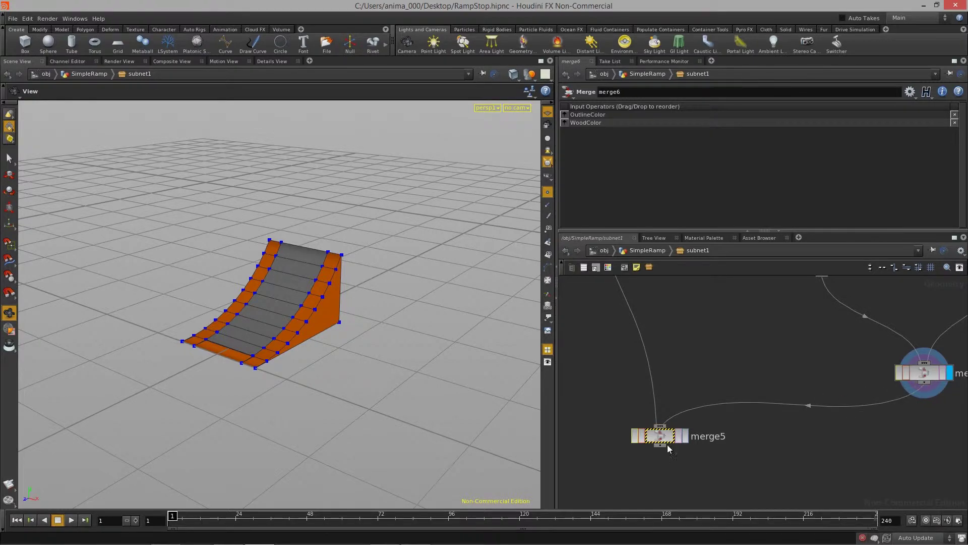
{"action": "left_click_drag", "start_coordinate": [667, 440], "coordinate": [669, 471]}
{"action": "middle_click_drag", "start_coordinate": [711, 393], "coordinate": [725, 344]}
{"action": "left_click", "coordinate": [700, 422]}
{"action": "middle_click_drag", "start_coordinate": [715, 295], "coordinate": [731, 390]}
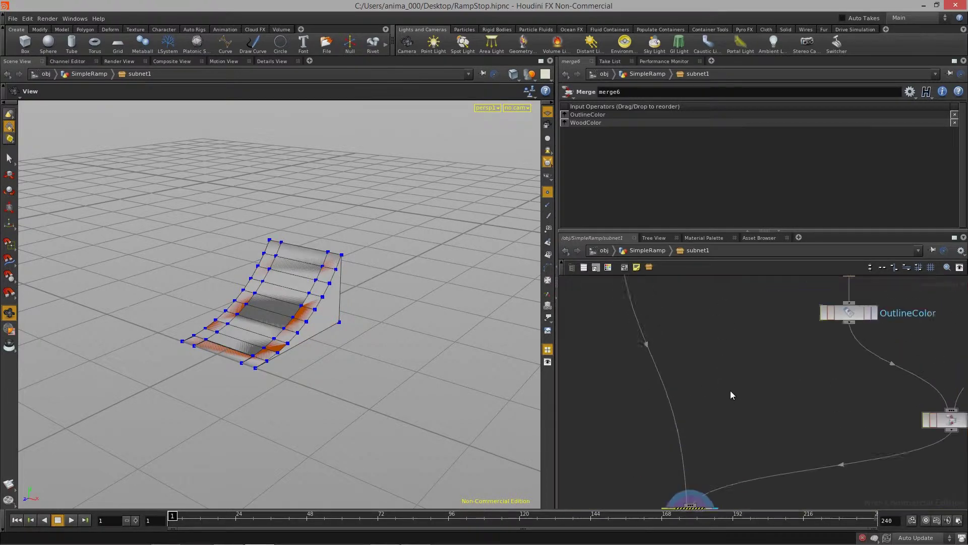
Move the collision_geo node further down between merge2 and merge5 and save the RampStop.hipnc scene.
{"action": "key", "text": "h"}
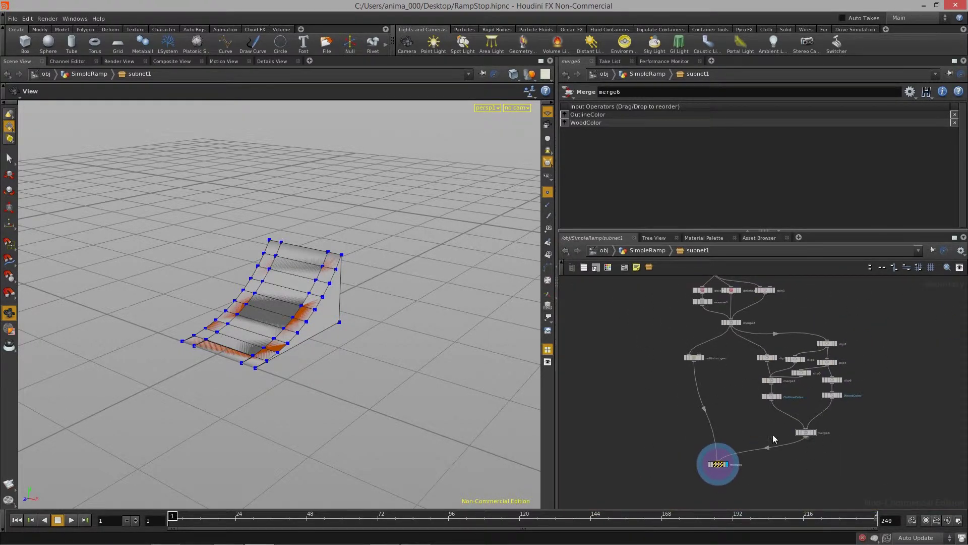
{"action": "middle_click_drag", "start_coordinate": [729, 405], "coordinate": [726, 389]}
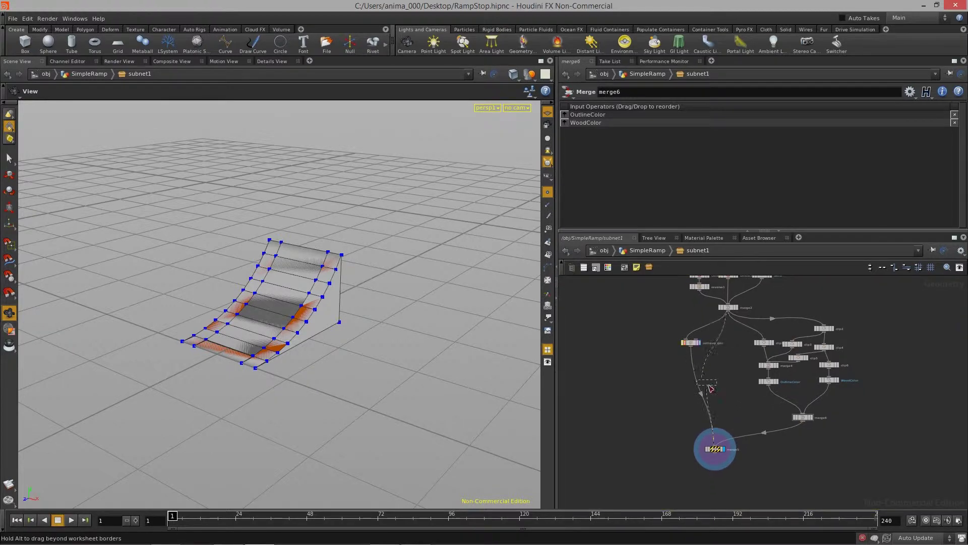
{"action": "left_click_drag", "start_coordinate": [712, 388], "coordinate": [711, 388]}
{"action": "middle_click_drag", "start_coordinate": [856, 411], "coordinate": [800, 420]}
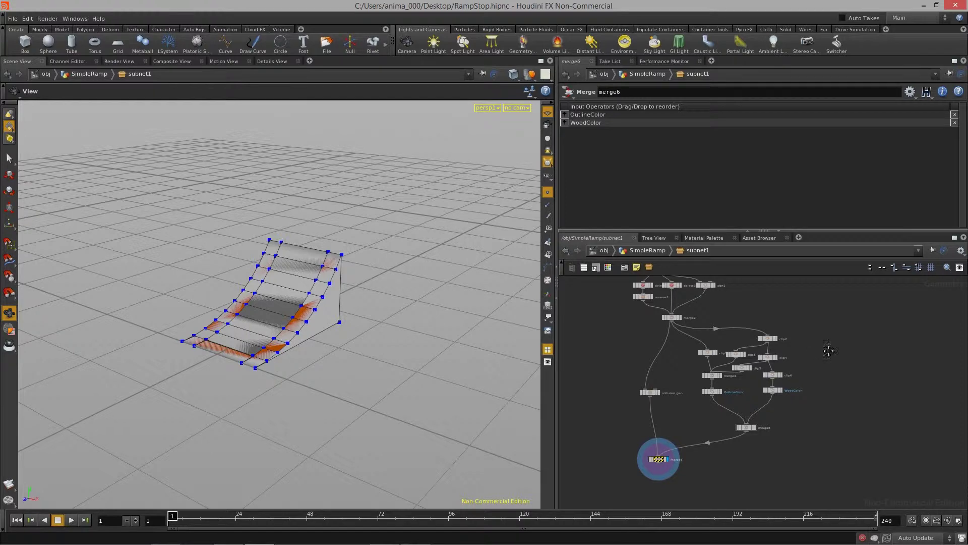
{"action": "middle_click_drag", "start_coordinate": [801, 351], "coordinate": [839, 353]}
{"action": "key", "text": "ctrl+s"}
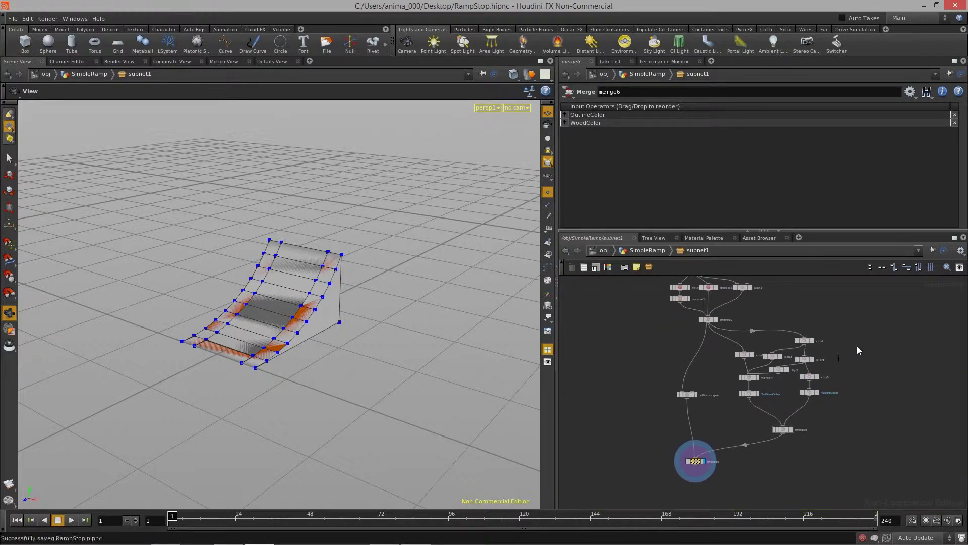
{"action": "left_click", "coordinate": [644, 251]}
{"action": "double_click", "coordinate": [716, 331]}
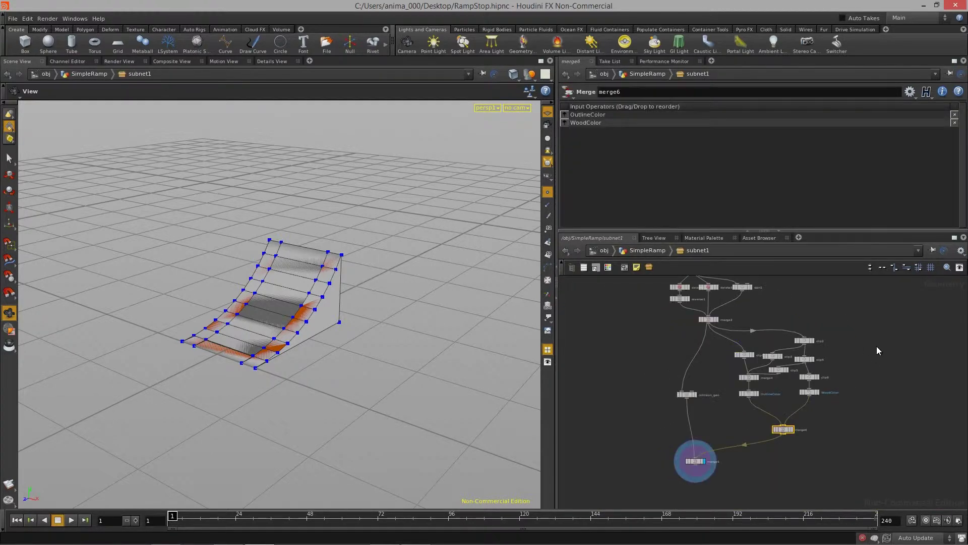
Enclose the ten nodes of the clip and color branch, down to merge6, in a network box and move it away from the collision_geo branch.
{"action": "left_click_drag", "start_coordinate": [729, 438], "coordinate": [725, 438]}
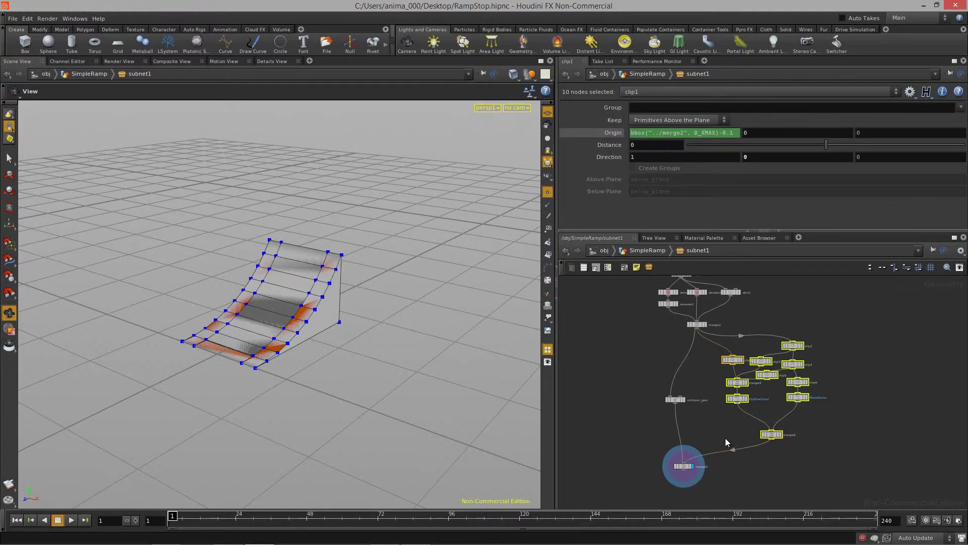
{"action": "middle_click_drag", "start_coordinate": [914, 396], "coordinate": [917, 448]}
{"action": "scroll", "coordinate": [917, 448], "scroll_direction": "down", "scroll_amount": 3}
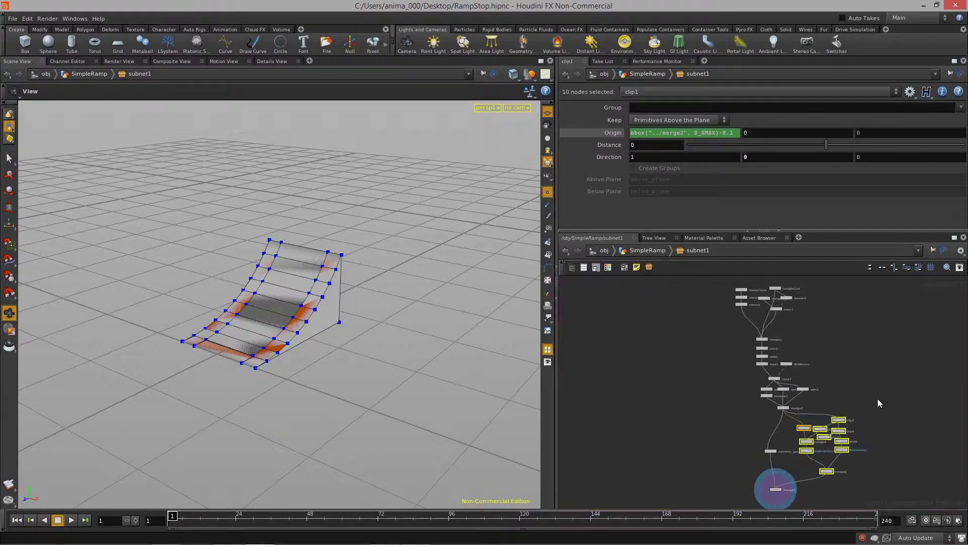
{"action": "middle_click_drag", "start_coordinate": [852, 341], "coordinate": [817, 299]}
{"action": "scroll", "coordinate": [825, 435], "scroll_direction": "up", "scroll_amount": 3}
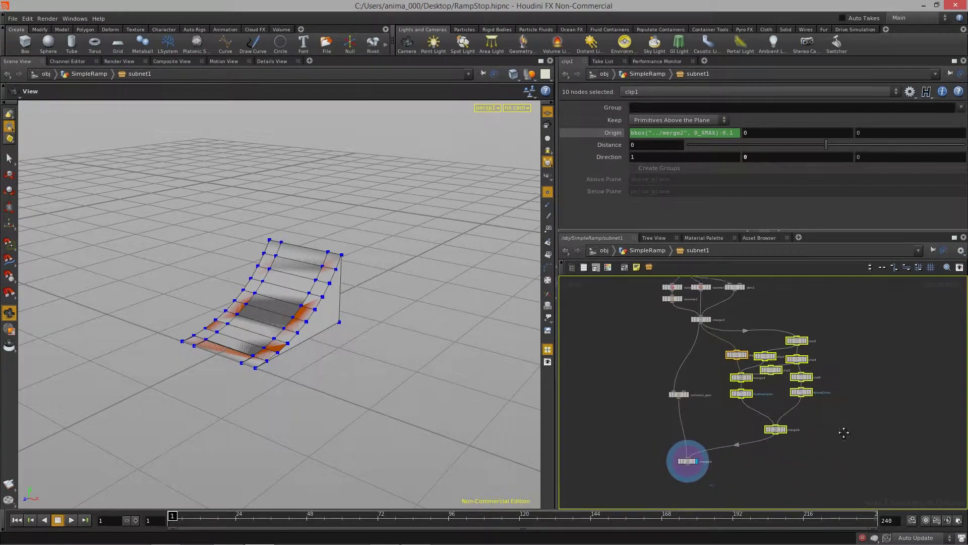
{"action": "left_click_drag", "start_coordinate": [880, 321], "coordinate": [743, 443]}
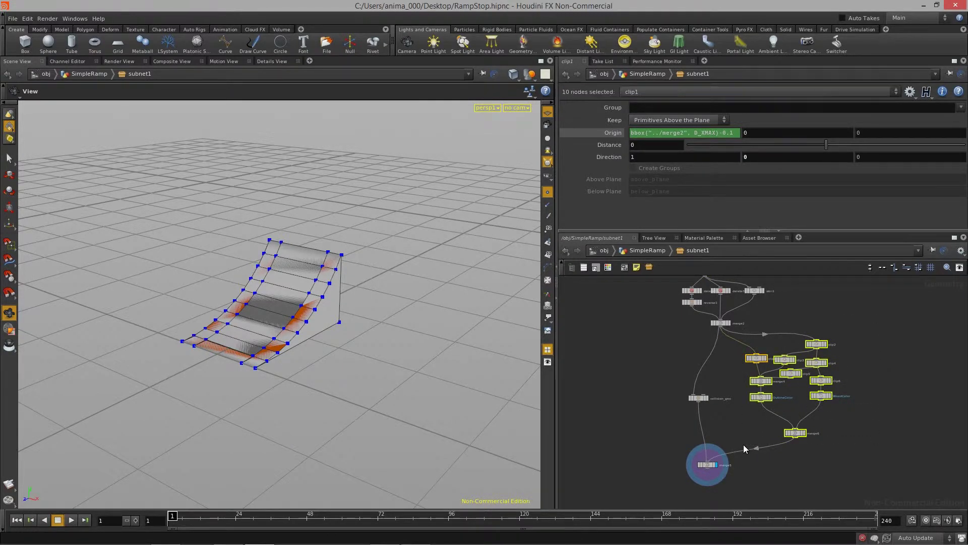
{"action": "key", "text": "shift+o"}
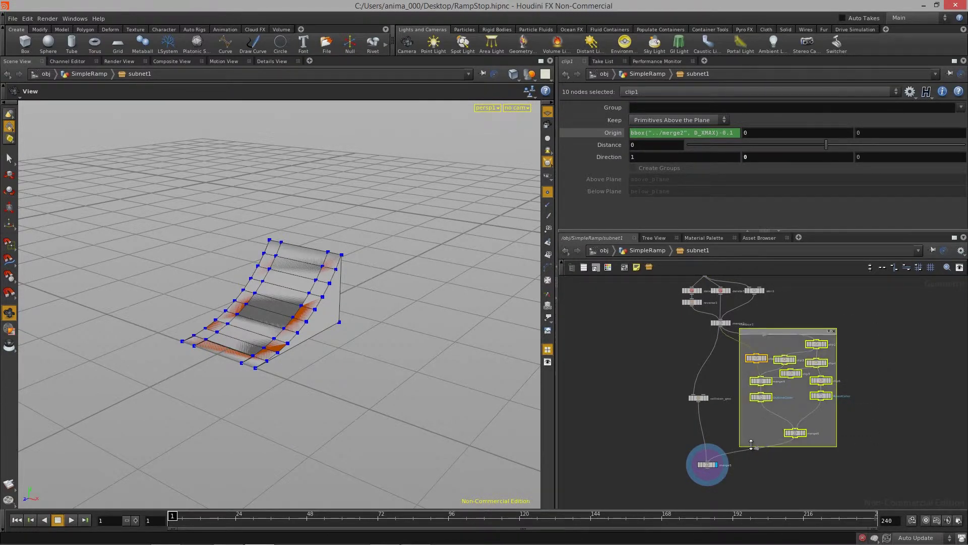
{"action": "left_click", "coordinate": [793, 335]}
{"action": "left_click_drag", "start_coordinate": [782, 332], "coordinate": [818, 332]}
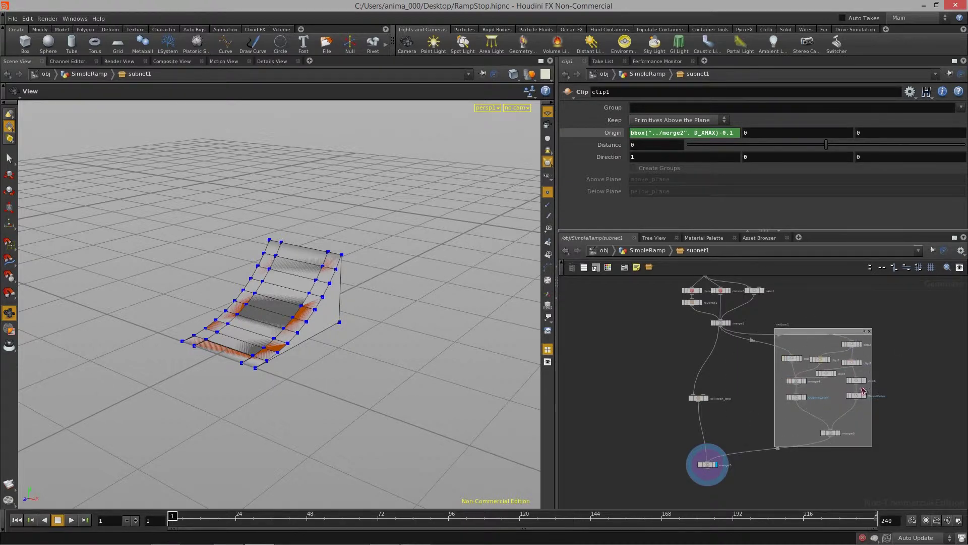
Try collapsing the clip branch's network box, moving it closer to the collision_geo branch and expanding it again.
{"action": "scroll", "coordinate": [904, 379], "scroll_direction": "up", "scroll_amount": 3}
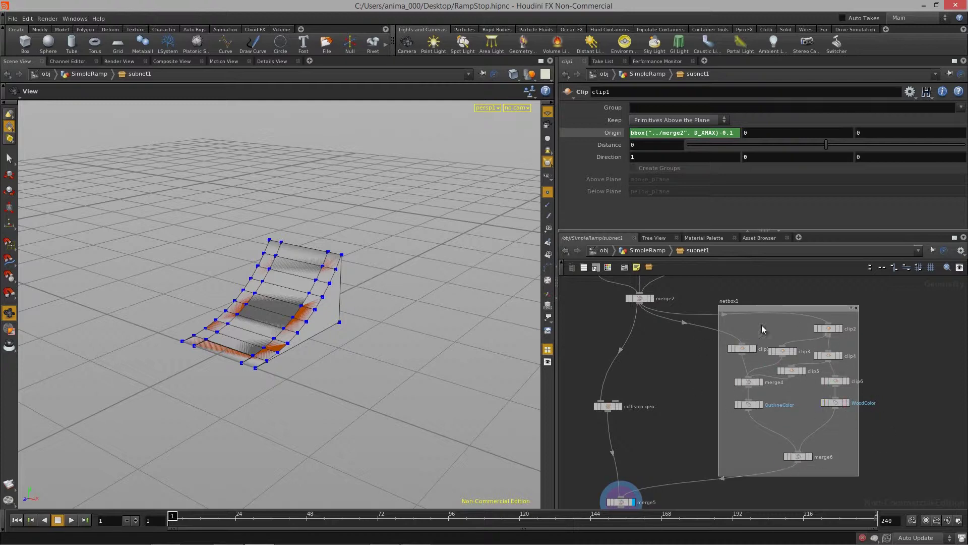
{"action": "left_click", "coordinate": [851, 309]}
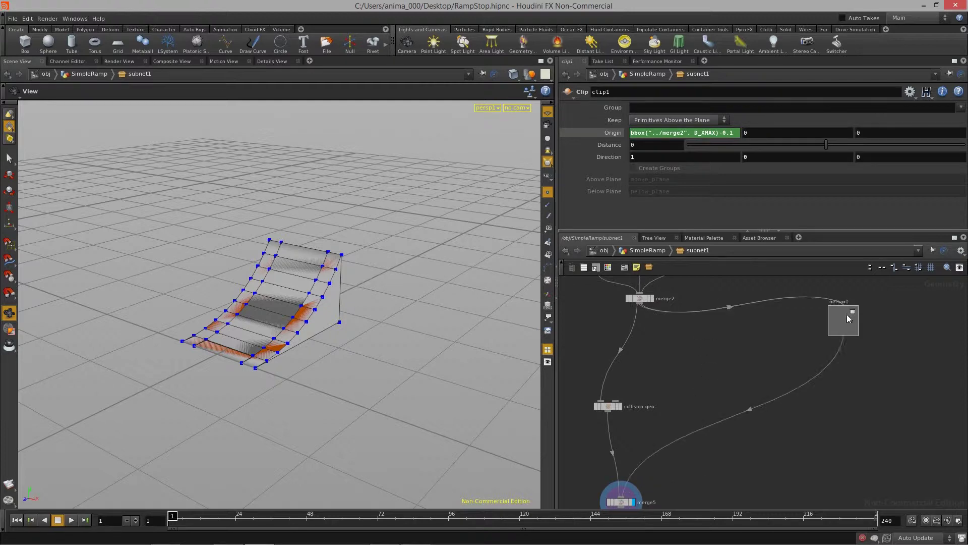
{"action": "left_click_drag", "start_coordinate": [841, 323], "coordinate": [774, 359]}
{"action": "left_click", "coordinate": [787, 350]}
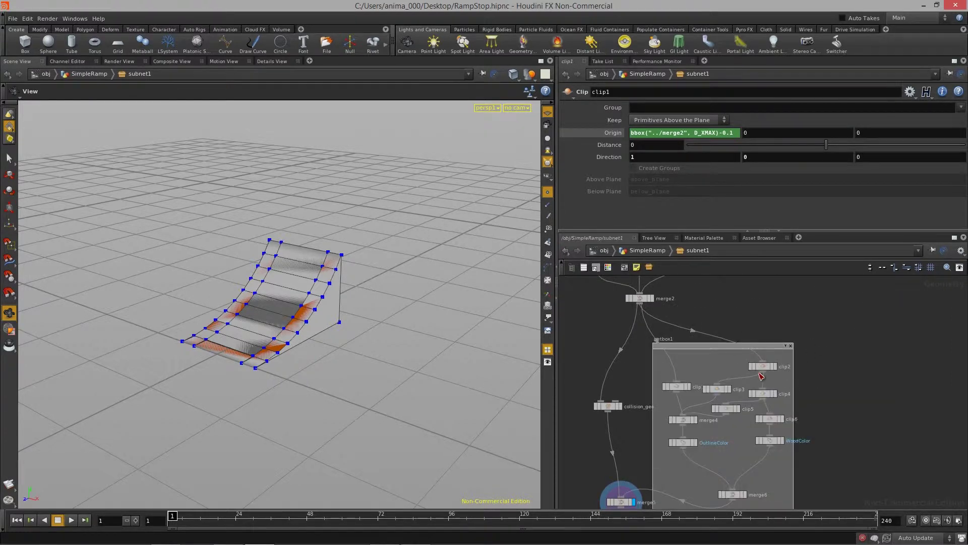
{"action": "scroll", "coordinate": [868, 386], "scroll_direction": "down", "scroll_amount": 5}
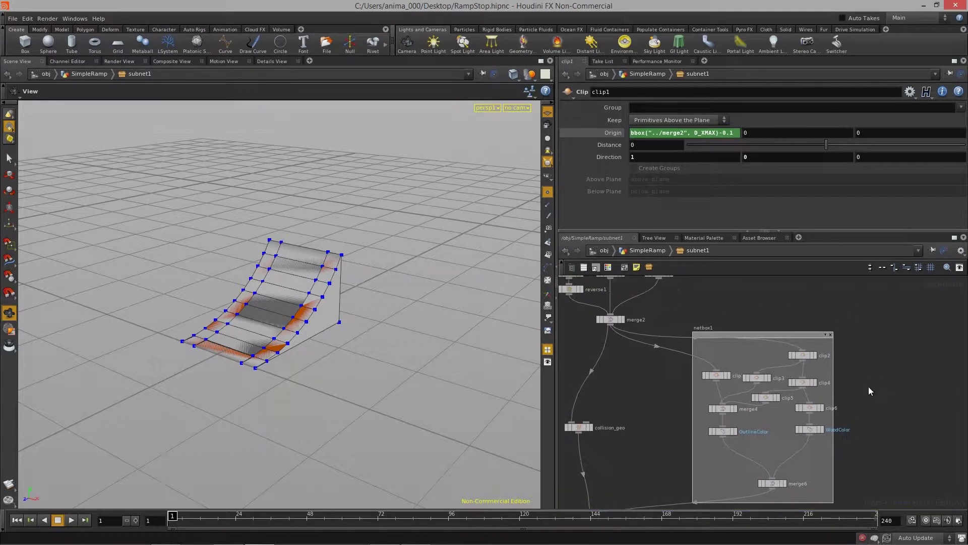
Rename the network box around the clip nodes to ClippingSystem.
{"action": "middle_click_drag", "start_coordinate": [846, 342], "coordinate": [852, 432]}
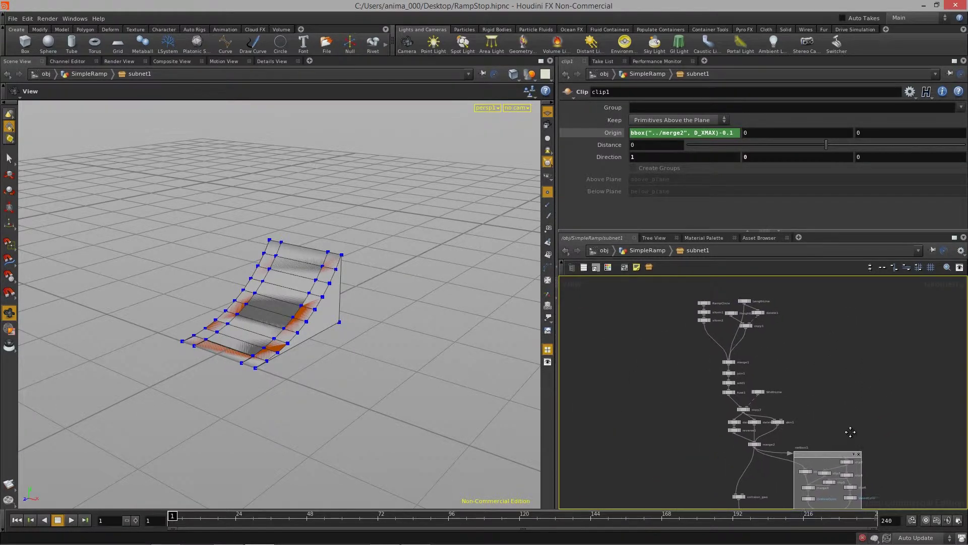
{"action": "scroll", "coordinate": [801, 374], "scroll_direction": "up", "scroll_amount": 8}
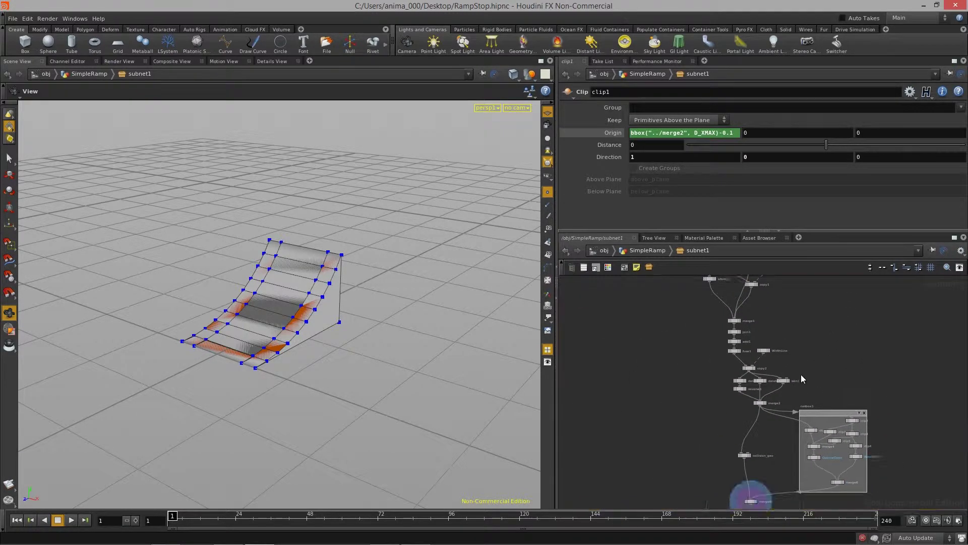
{"action": "double_click", "coordinate": [791, 390]}
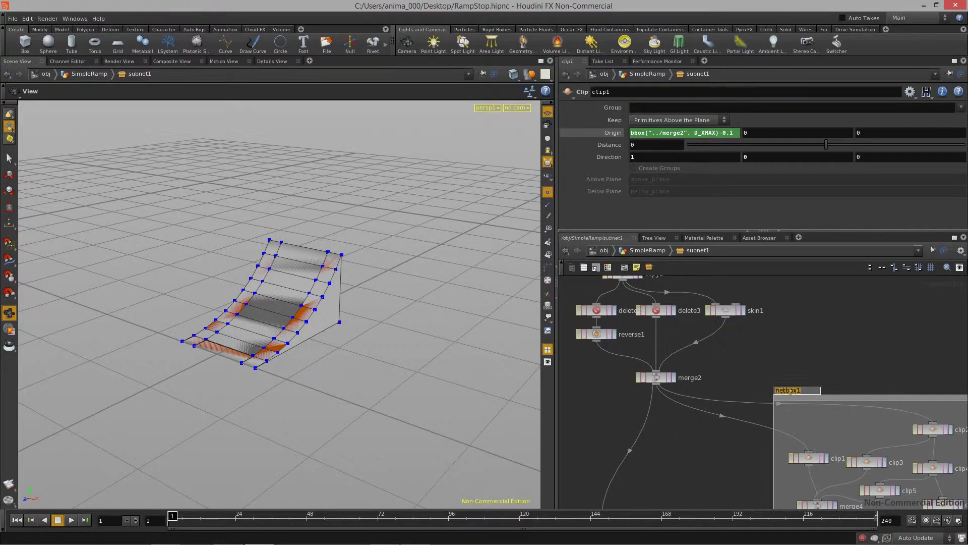
{"action": "type", "text": "ClippingSystem"}
{"action": "key", "text": "Return"}
Enclose copy2, the two delete nodes, reverse1 and skin1 in a network box named MainSkin.
{"action": "scroll", "coordinate": [786, 361], "scroll_direction": "down", "scroll_amount": 3}
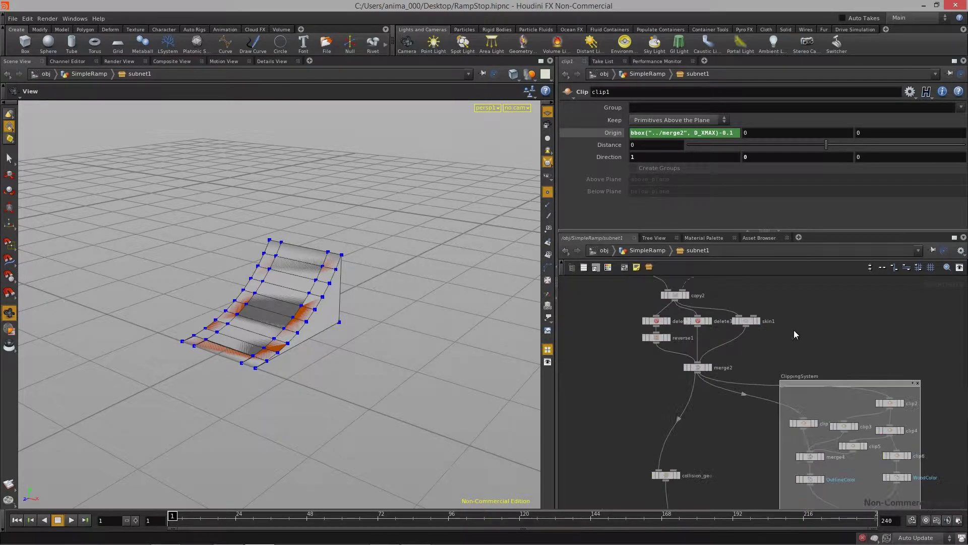
{"action": "left_click_drag", "start_coordinate": [622, 330], "coordinate": [839, 409]}
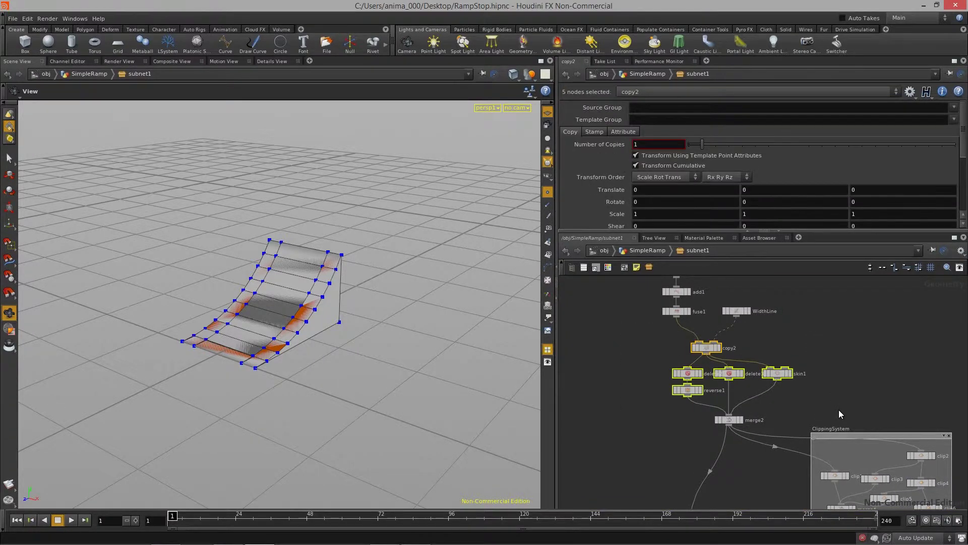
{"action": "key", "text": "shift+o"}
{"action": "scroll", "coordinate": [668, 336], "scroll_direction": "up", "scroll_amount": 3}
{"action": "double_click", "coordinate": [667, 312]}
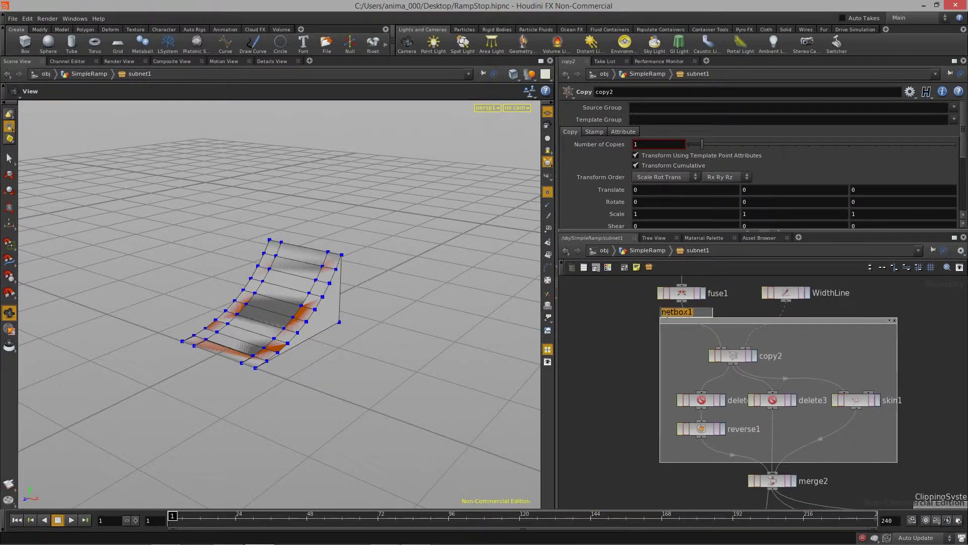
{"action": "type", "text": "MainSkin"}
{"action": "key", "text": "Return"}
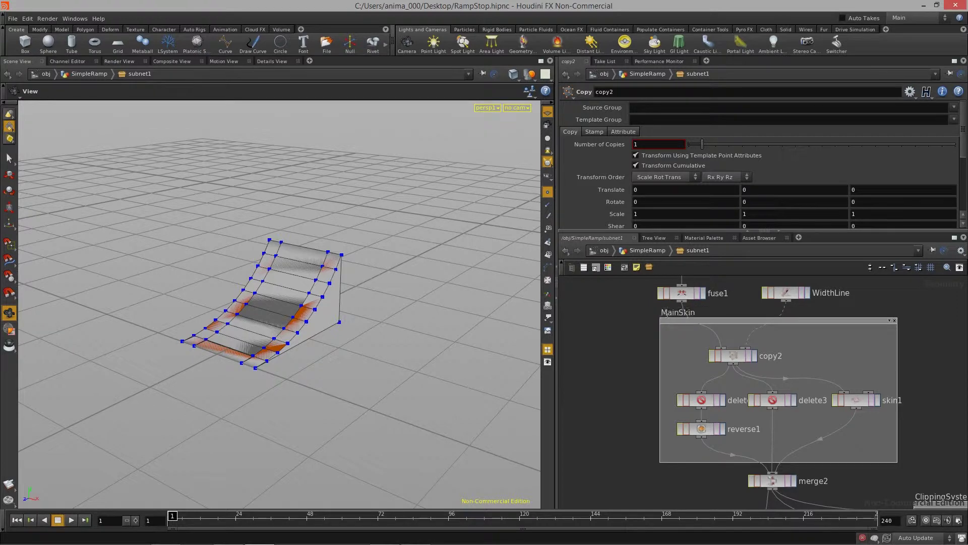
Enclose the seven nodes above merge1, including RampCircle, LengthLine, HeightLine and copy1, in a network box.
{"action": "middle_click_drag", "start_coordinate": [896, 290], "coordinate": [887, 373]}
{"action": "scroll", "coordinate": [777, 369], "scroll_direction": "down", "scroll_amount": 5}
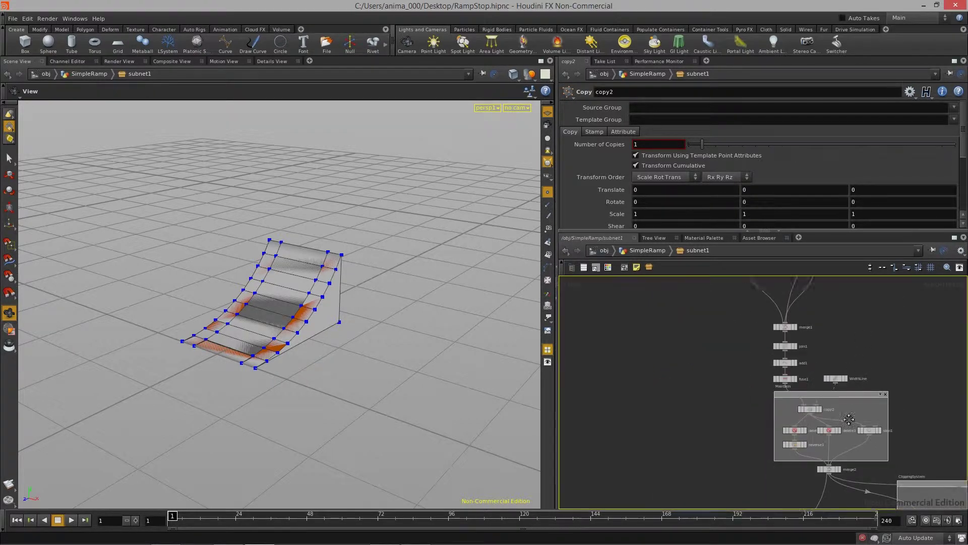
{"action": "key", "text": "shift+o"}
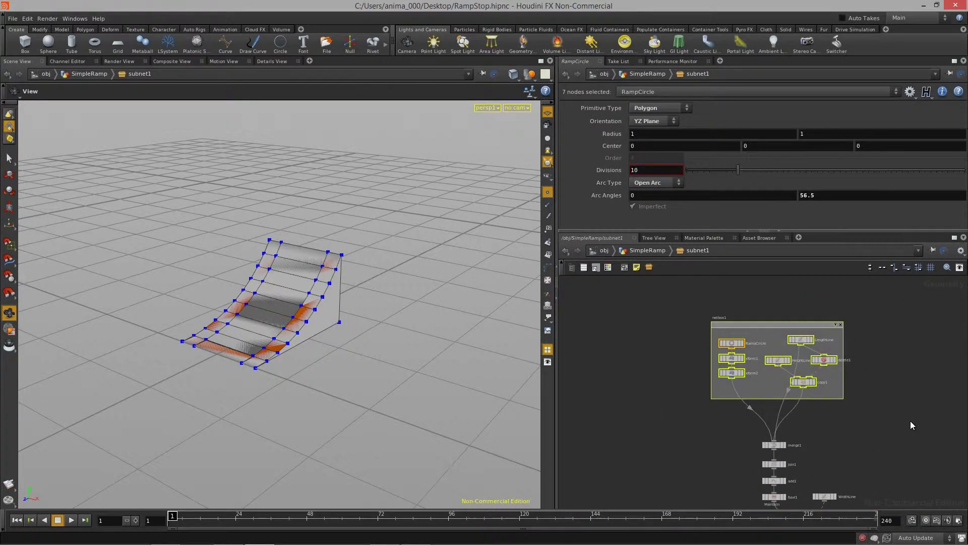
{"action": "scroll", "coordinate": [902, 424], "scroll_direction": "up", "scroll_amount": 2}
{"action": "left_click", "coordinate": [741, 297]}
{"action": "middle_click_drag", "start_coordinate": [734, 306], "coordinate": [737, 337]}
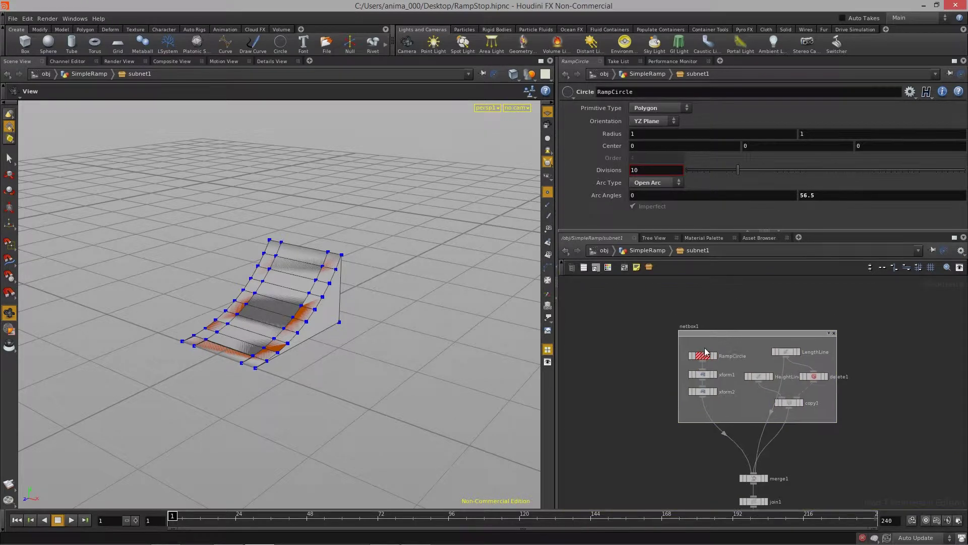
Rename the network box around the RampCircle, LengthLine and HeightLine nodes to Blueprint.
{"action": "left_click", "coordinate": [694, 357]}
{"action": "left_click", "coordinate": [724, 377]}
{"action": "left_click", "coordinate": [693, 328]}
{"action": "type", "text": "Bi"}
{"action": "type", "text": "ueprint"}
{"action": "key", "text": "Return"}
Colour the Blueprint network box yellow and the MainSkin and ClippingSystem network boxes green.
{"action": "middle_click_drag", "start_coordinate": [876, 468], "coordinate": [862, 390]}
{"action": "scroll", "coordinate": [861, 390], "scroll_direction": "down", "scroll_amount": 4}
{"action": "middle_click_drag", "start_coordinate": [902, 467], "coordinate": [816, 375]}
{"action": "scroll", "coordinate": [842, 426], "scroll_direction": "down", "scroll_amount": 1}
{"action": "scroll", "coordinate": [843, 418], "scroll_direction": "down", "scroll_amount": 2}
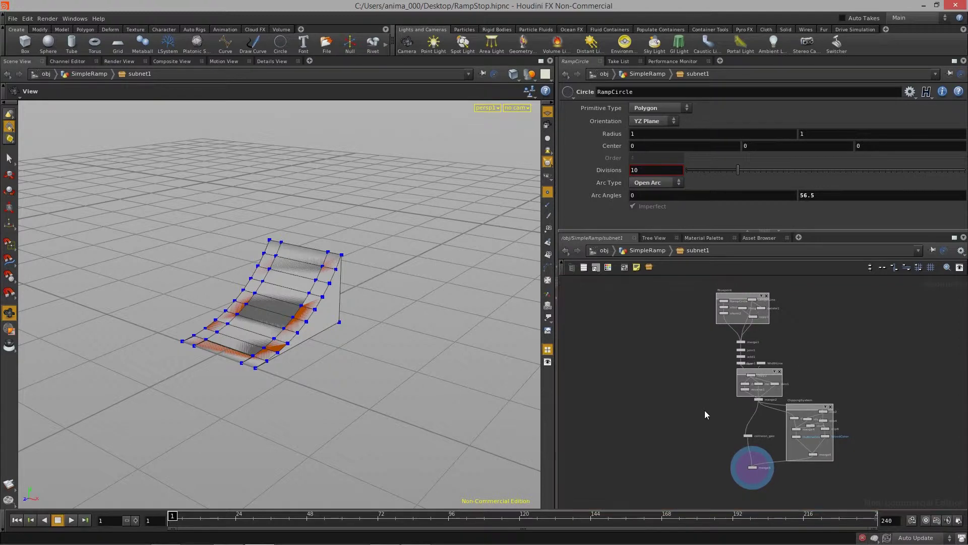
{"action": "key", "text": "c"}
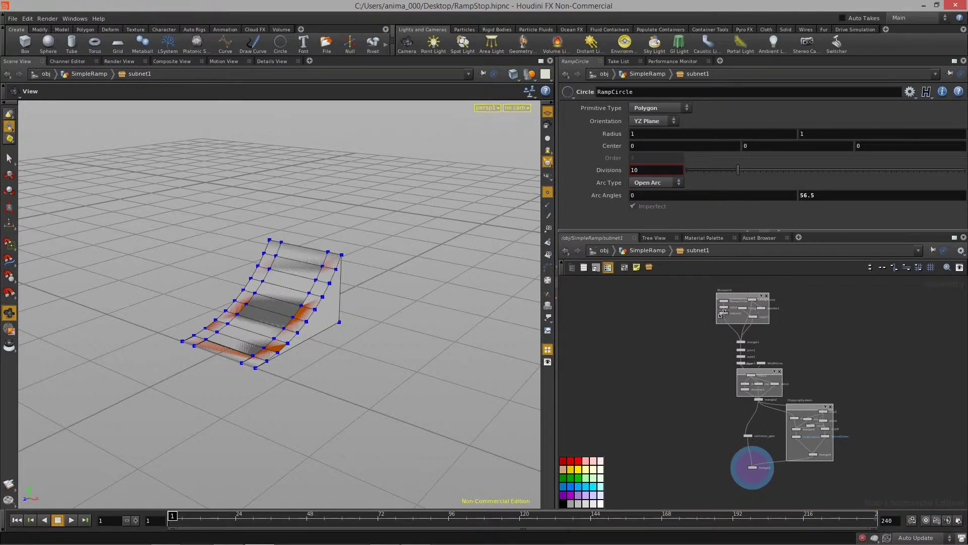
{"action": "left_click", "coordinate": [578, 469]}
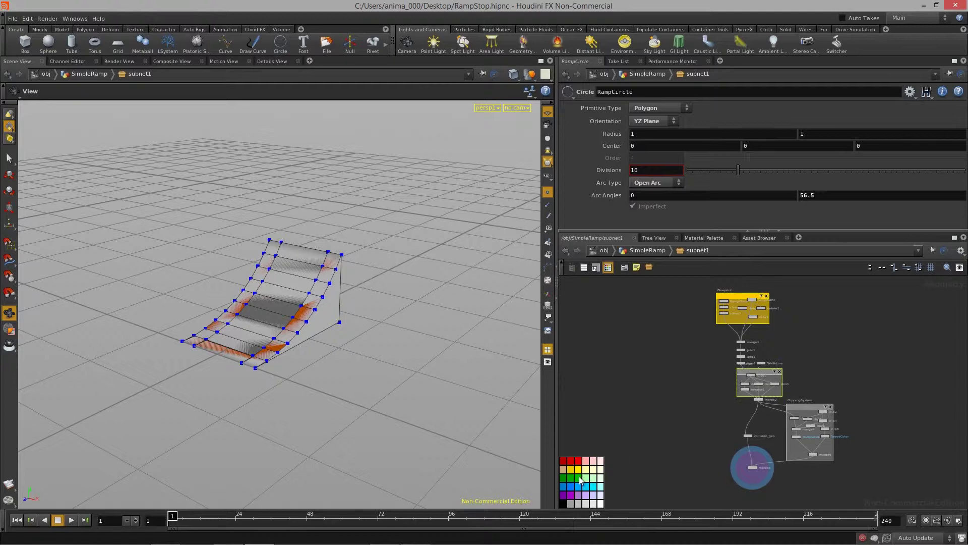
{"action": "left_click", "coordinate": [580, 479]}
{"action": "left_click", "coordinate": [809, 412]}
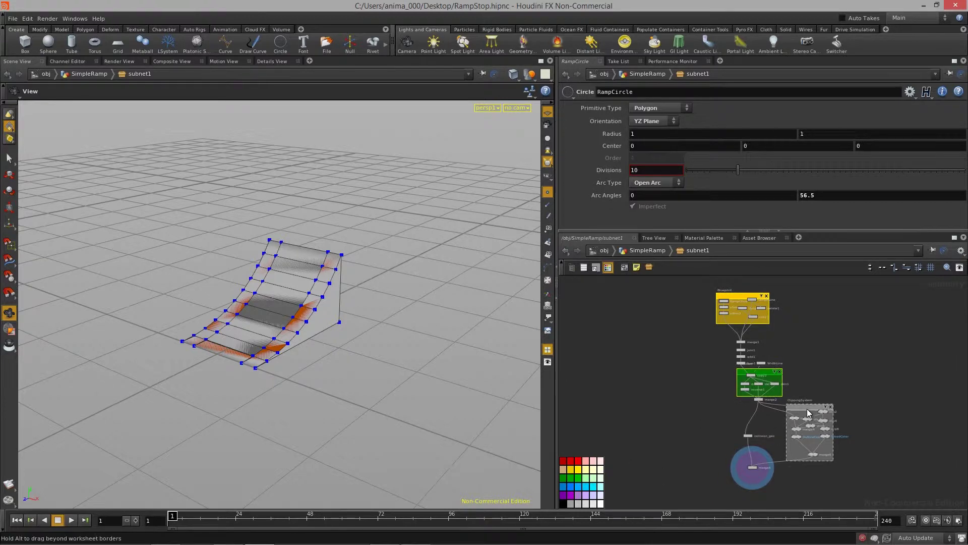
{"action": "left_click", "coordinate": [578, 478]}
Enclose the collision_geo node in a network box named CollisionMesh.
{"action": "scroll", "coordinate": [725, 454], "scroll_direction": "up", "scroll_amount": 3}
{"action": "middle_click_drag", "start_coordinate": [724, 450], "coordinate": [713, 423]}
{"action": "scroll", "coordinate": [714, 416], "scroll_direction": "up", "scroll_amount": 2}
{"action": "left_click_drag", "start_coordinate": [725, 363], "coordinate": [795, 410]}
{"action": "key", "text": "shift+o"}
{"action": "left_click", "coordinate": [729, 380]}
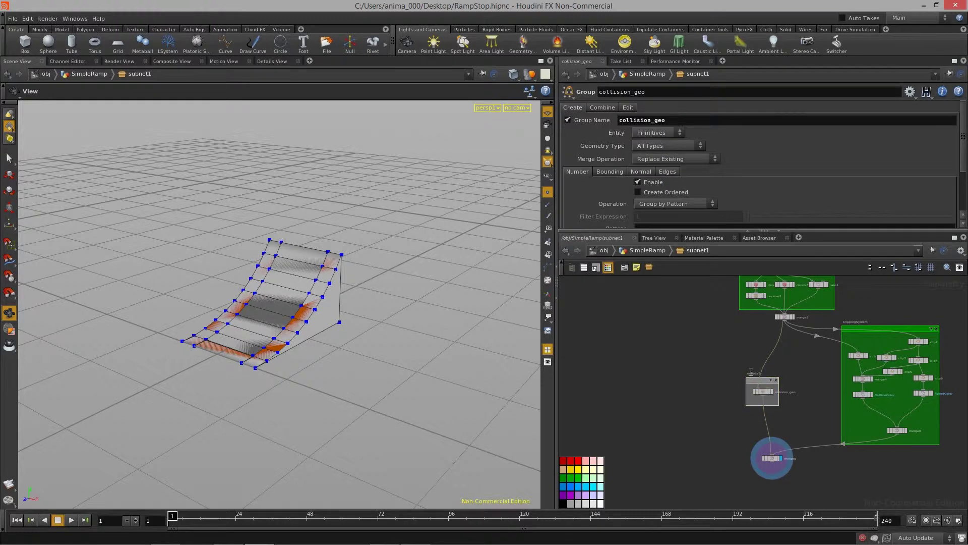
{"action": "scroll", "coordinate": [800, 371], "scroll_direction": "up", "scroll_amount": 3}
{"action": "double_click", "coordinate": [696, 379]}
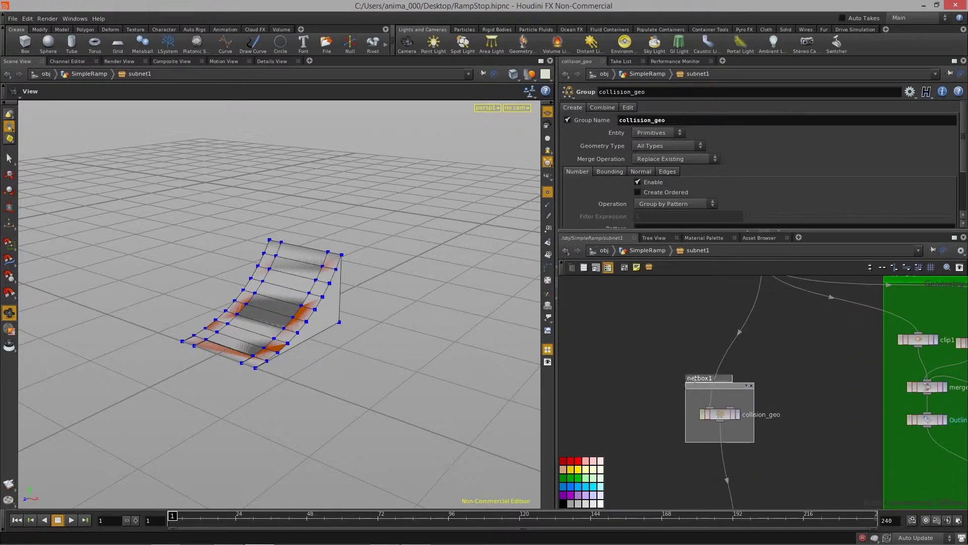
{"action": "type", "text": "CollisionMesh"}
{"action": "key", "text": "Return"}
Colour the CollisionMesh network box red and close the colour palette.
{"action": "middle_click_drag", "start_coordinate": [683, 393], "coordinate": [707, 350]}
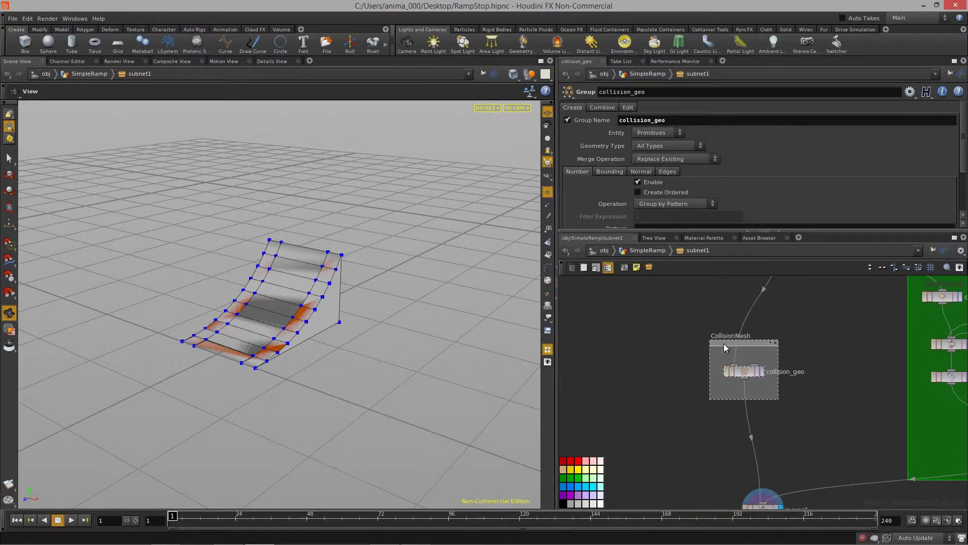
{"action": "left_click", "coordinate": [580, 462]}
{"action": "scroll", "coordinate": [663, 401], "scroll_direction": "down", "scroll_amount": 3}
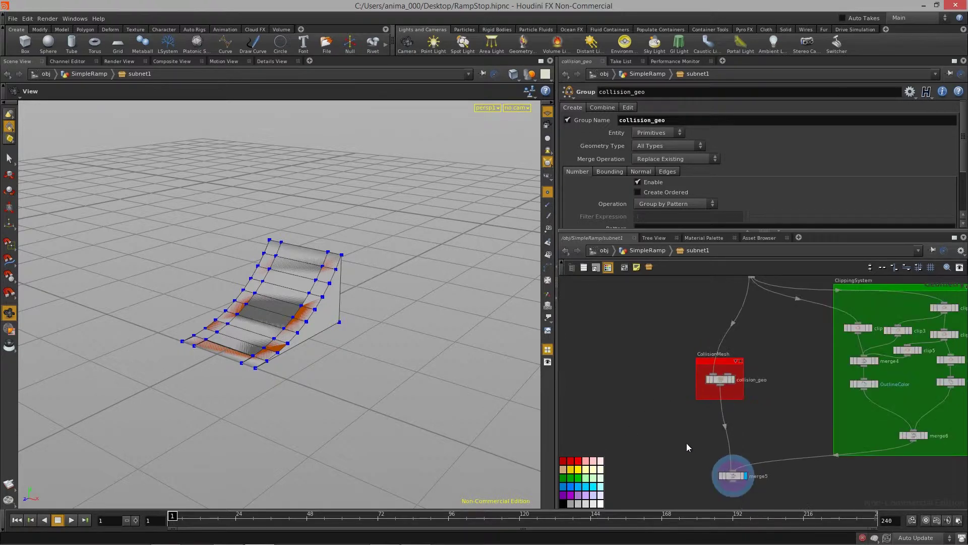
{"action": "middle_click_drag", "start_coordinate": [687, 447], "coordinate": [689, 395]}
{"action": "middle_click_drag", "start_coordinate": [647, 428], "coordinate": [667, 446]}
{"action": "key", "text": "c"}
Add a Facet node below merge5, connect it to merge5's output and make it the displayed node.
{"action": "scroll", "coordinate": [668, 441], "scroll_direction": "down", "scroll_amount": 5}
{"action": "middle_click_drag", "start_coordinate": [654, 377], "coordinate": [691, 410]}
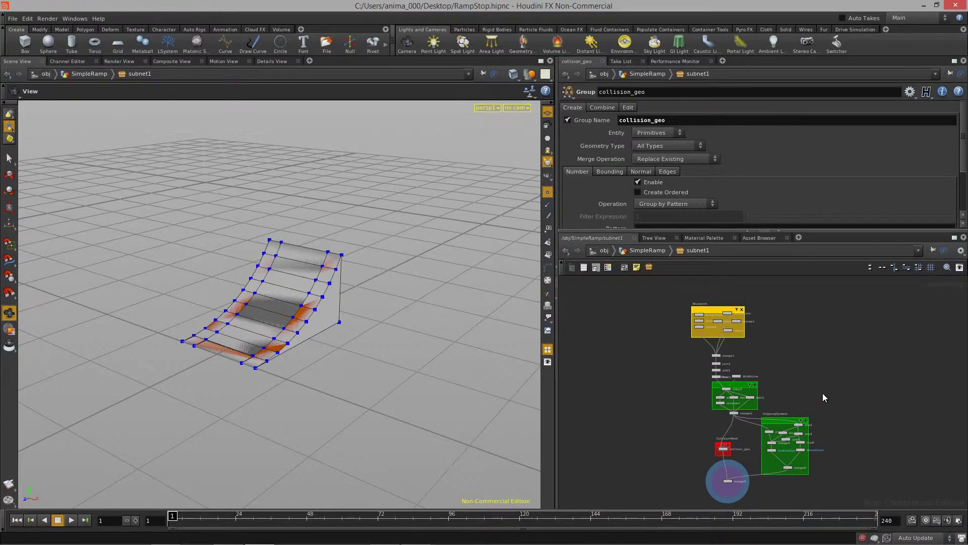
{"action": "middle_click_drag", "start_coordinate": [821, 389], "coordinate": [816, 340]}
{"action": "middle_click_drag", "start_coordinate": [765, 473], "coordinate": [770, 440]}
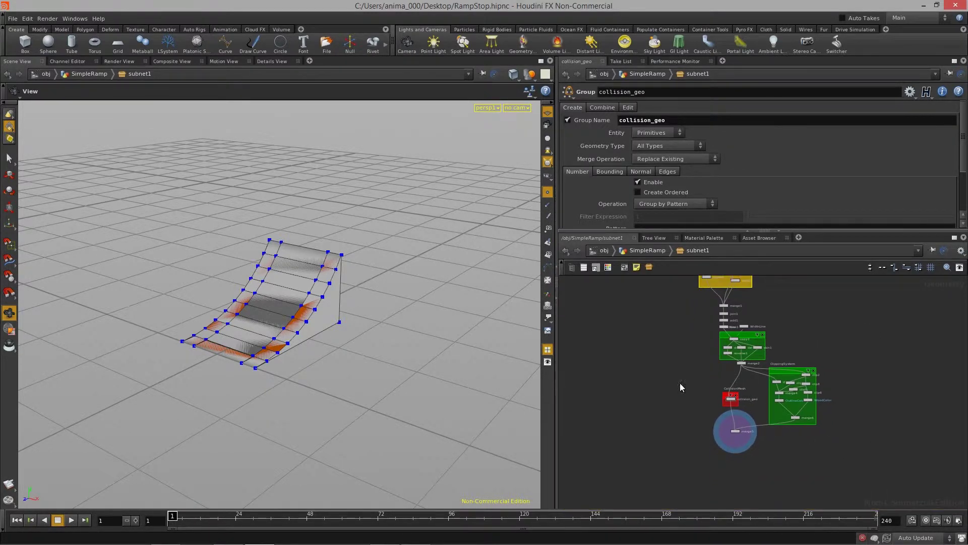
{"action": "scroll", "coordinate": [722, 452], "scroll_direction": "up", "scroll_amount": 1}
{"action": "scroll", "coordinate": [722, 452], "scroll_direction": "up", "scroll_amount": 5}
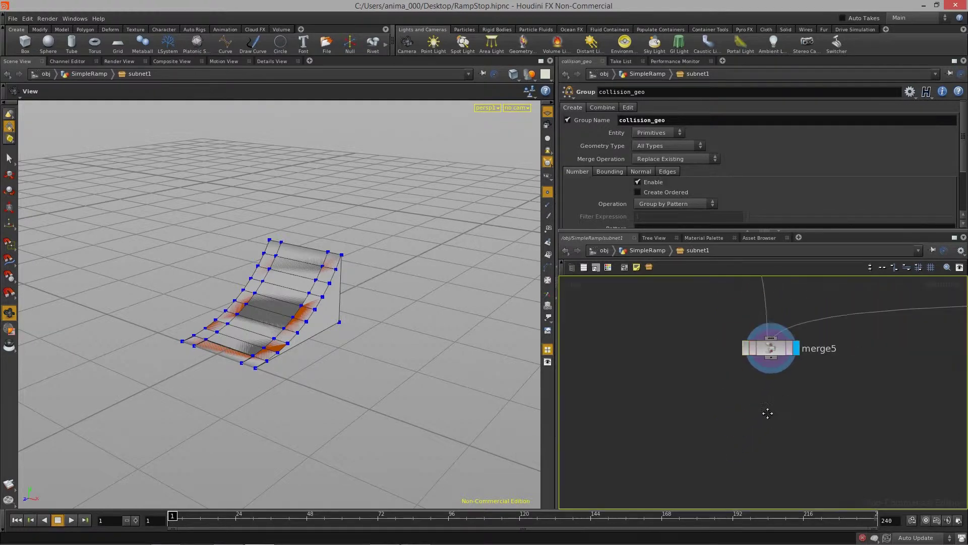
{"action": "key", "text": "Tab"}
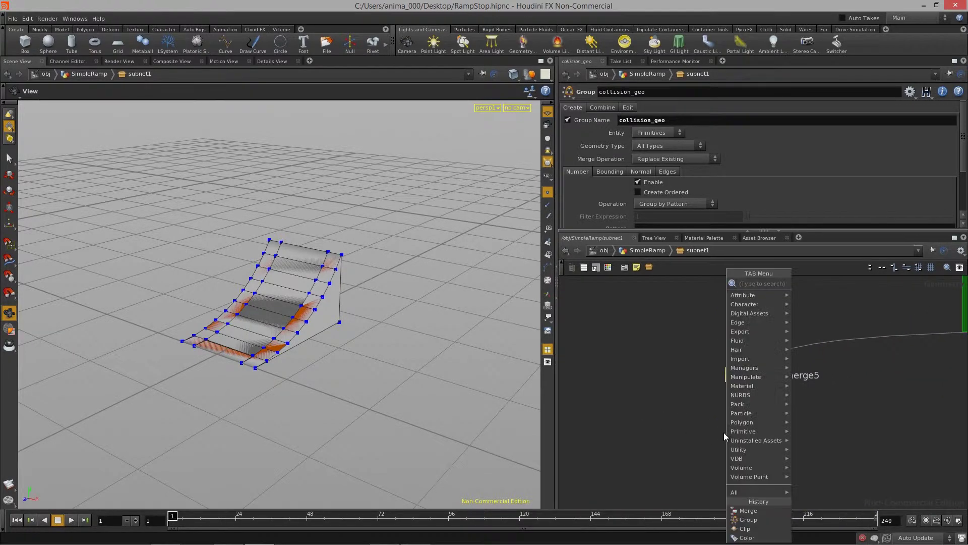
{"action": "key", "text": "Escape"}
{"action": "left_click", "coordinate": [763, 436]}
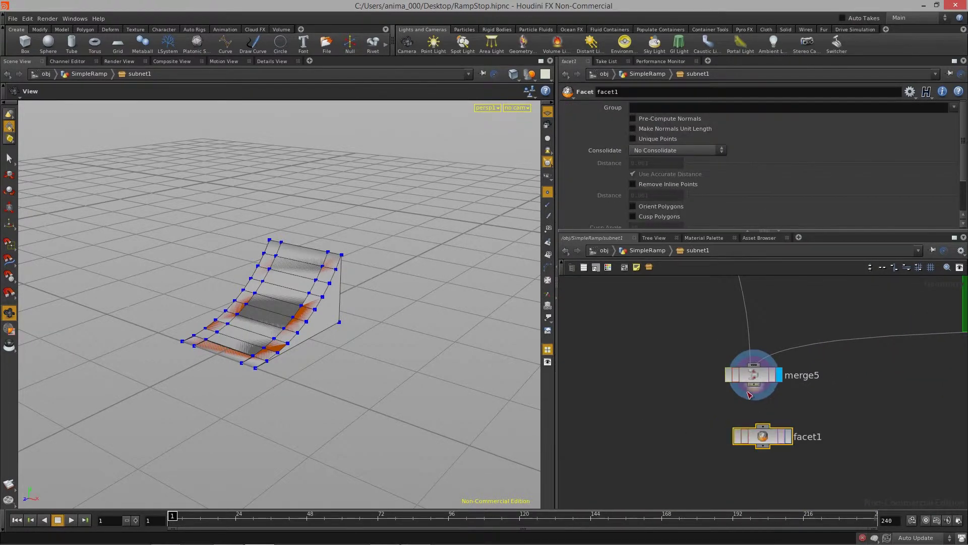
{"action": "left_click_drag", "start_coordinate": [754, 385], "coordinate": [771, 409]}
{"action": "left_click", "coordinate": [780, 412]}
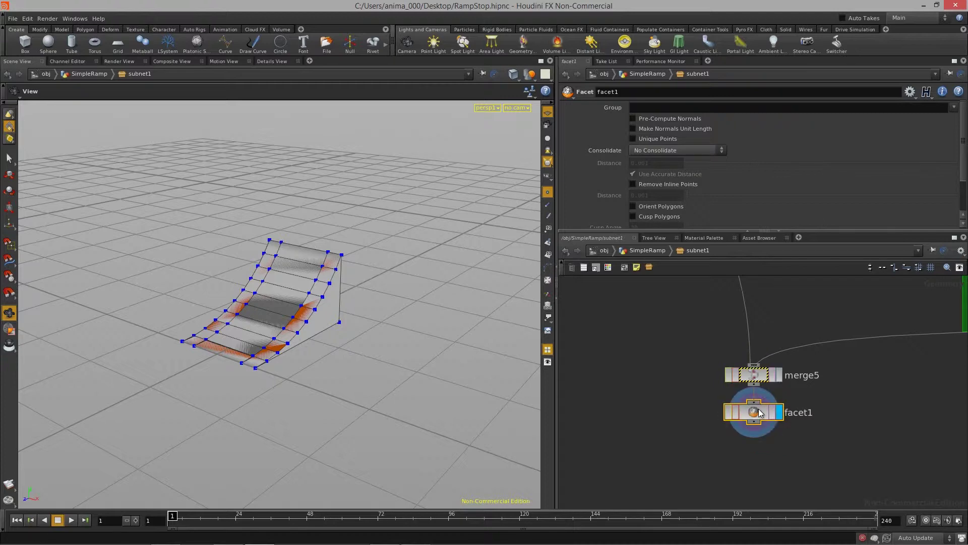
Enable Cusp Polygons on the Facet node and inspect the ramp's shading from several angles.
{"action": "left_click", "coordinate": [654, 215]}
{"action": "left_click_drag", "start_coordinate": [325, 282], "coordinate": [372, 329]}
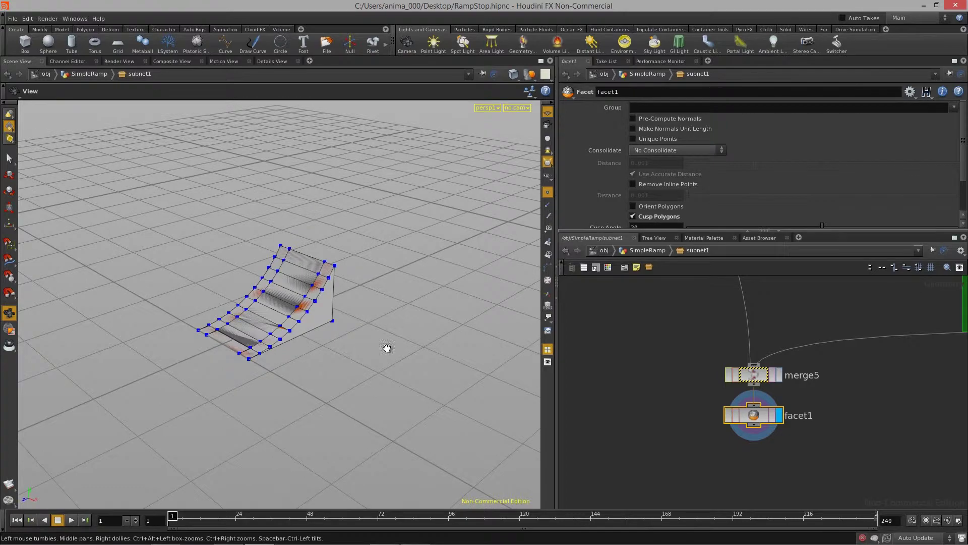
{"action": "left_click_drag", "start_coordinate": [245, 316], "coordinate": [326, 350]}
{"action": "right_click_drag", "start_coordinate": [326, 351], "coordinate": [379, 352]}
{"action": "left_click_drag", "start_coordinate": [379, 352], "coordinate": [221, 342]}
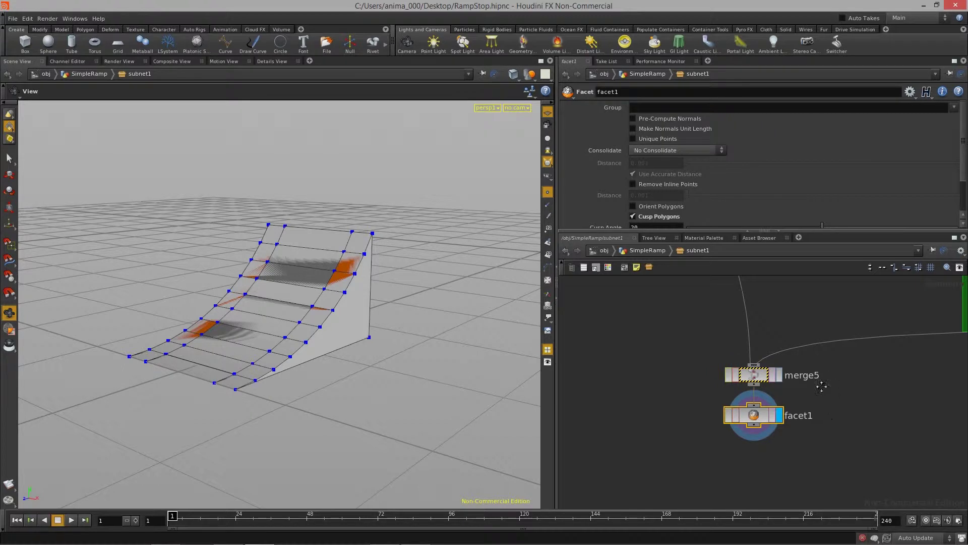
Set the Facet node's Cusp Angle to 65 and enable Post-Compute Normals.
{"action": "scroll", "coordinate": [706, 164], "scroll_direction": "down", "scroll_amount": 3}
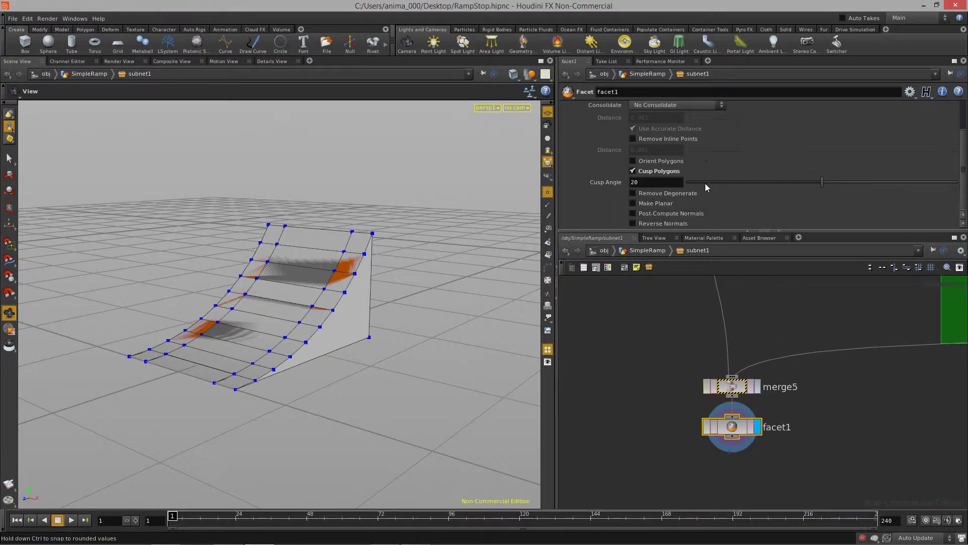
{"action": "left_click", "coordinate": [660, 184]}
{"action": "type", "text": "65"}
{"action": "key", "text": "Return"}
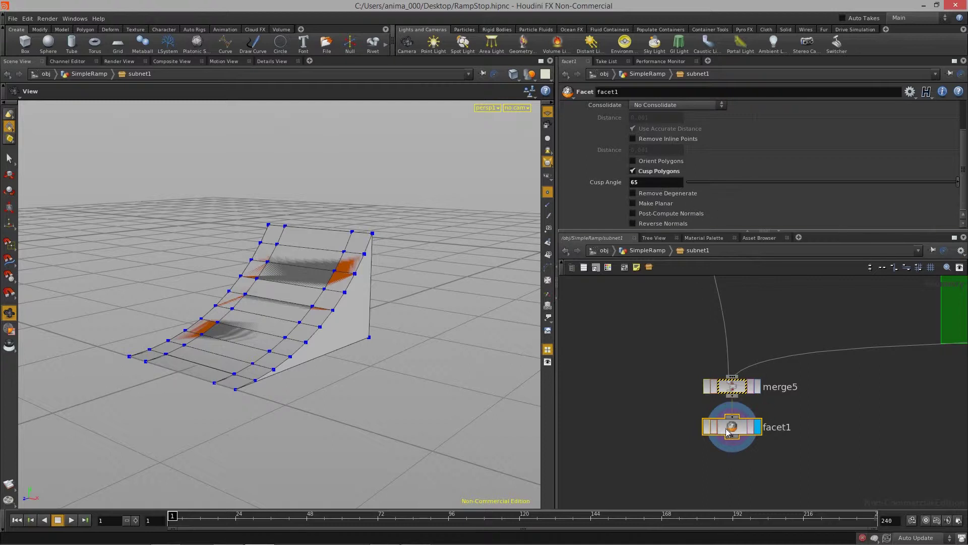
{"action": "left_click_drag", "start_coordinate": [733, 430], "coordinate": [733, 439]}
{"action": "left_click", "coordinate": [646, 214]}
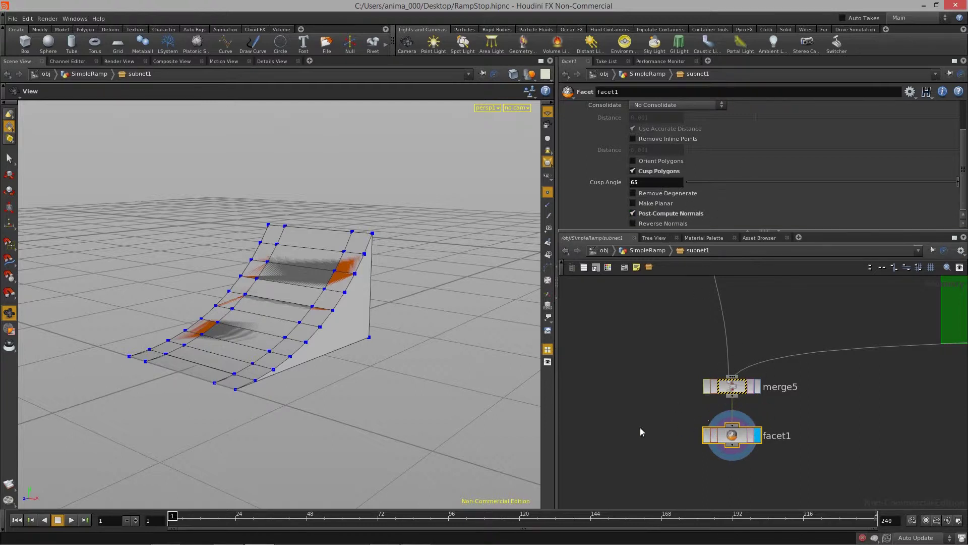
{"action": "left_click_drag", "start_coordinate": [402, 329], "coordinate": [323, 323]}
Enclose merge5 and facet1 in a blue network box named FinalOutput.
{"action": "left_click_drag", "start_coordinate": [634, 346], "coordinate": [816, 486]}
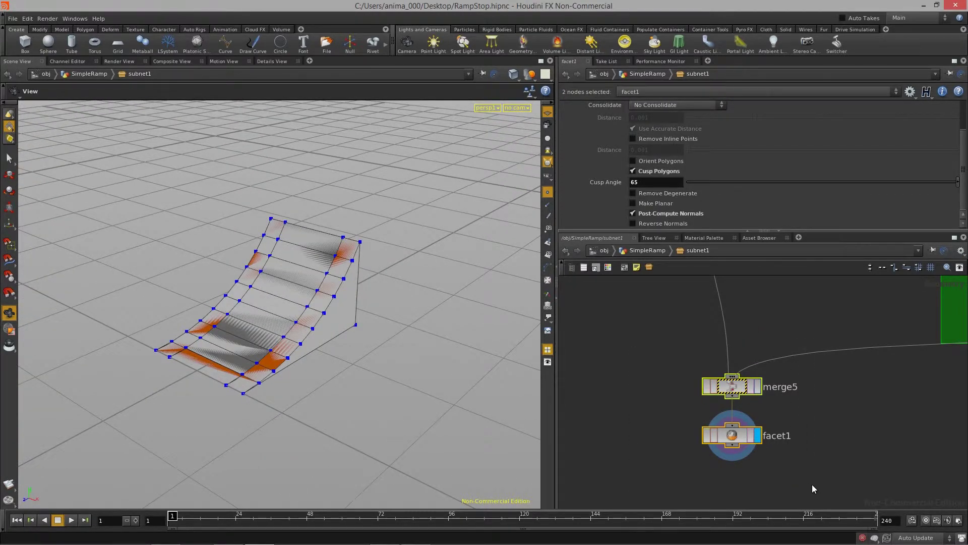
{"action": "key", "text": "shift+o"}
{"action": "key", "text": "c"}
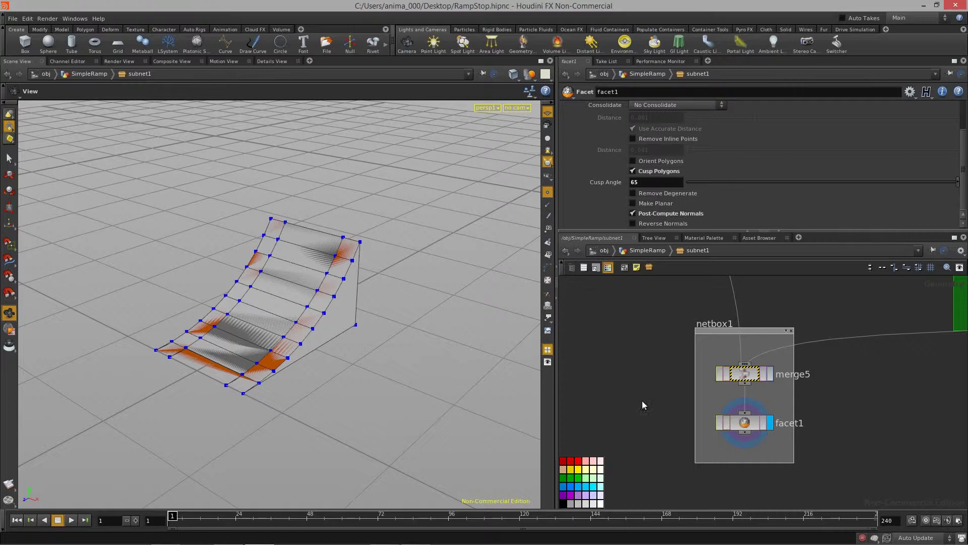
{"action": "left_click", "coordinate": [579, 486]}
{"action": "double_click", "coordinate": [709, 322]}
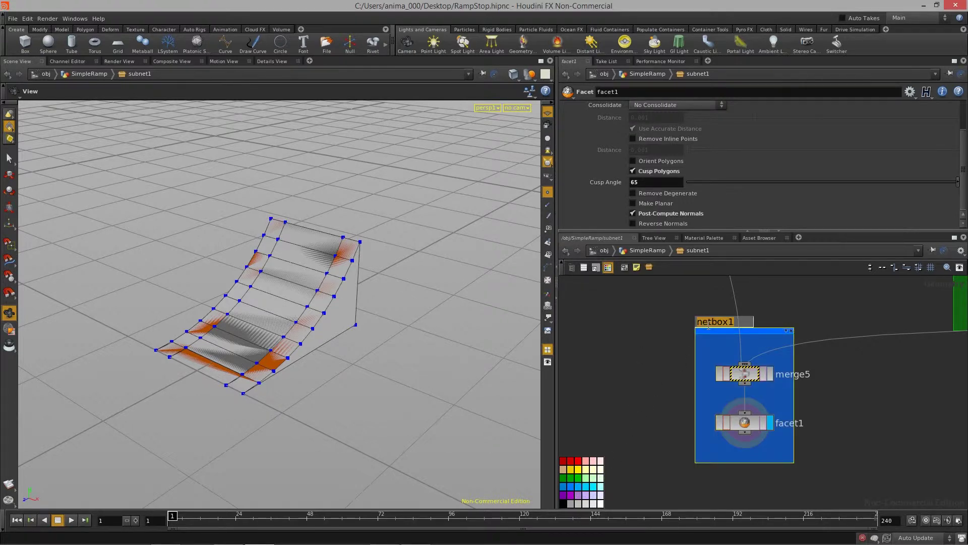
{"action": "type", "text": "FinalOutput"}
{"action": "key", "text": "Return"}
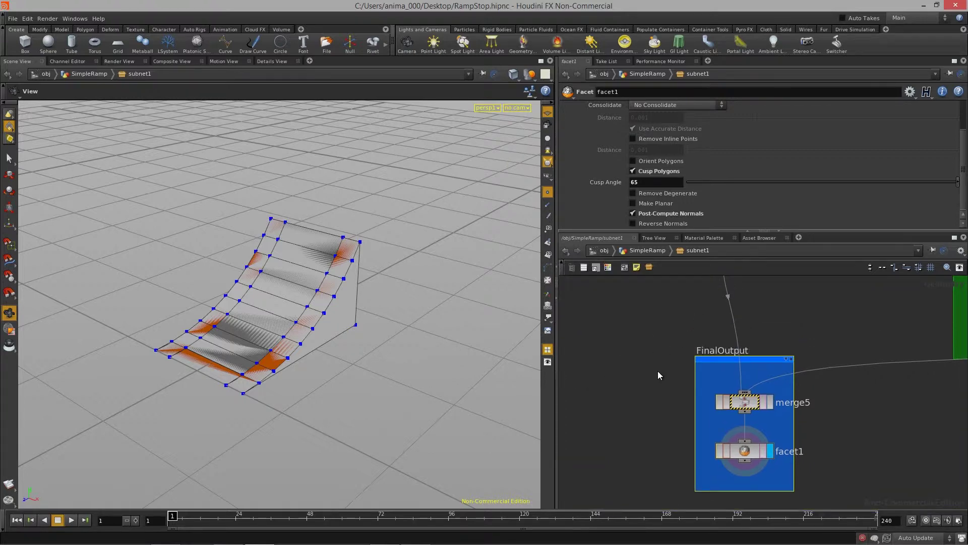
Save the scene and inspect the finished ramp in the viewport.
{"action": "scroll", "coordinate": [658, 368], "scroll_direction": "down", "scroll_amount": 4}
{"action": "scroll", "coordinate": [667, 413], "scroll_direction": "down", "scroll_amount": 3}
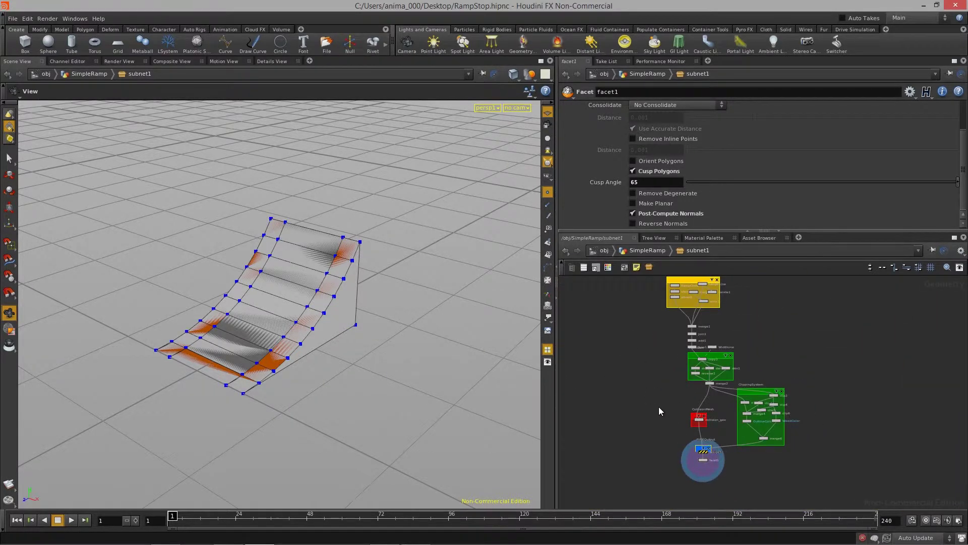
{"action": "middle_click_drag", "start_coordinate": [659, 407], "coordinate": [684, 404]}
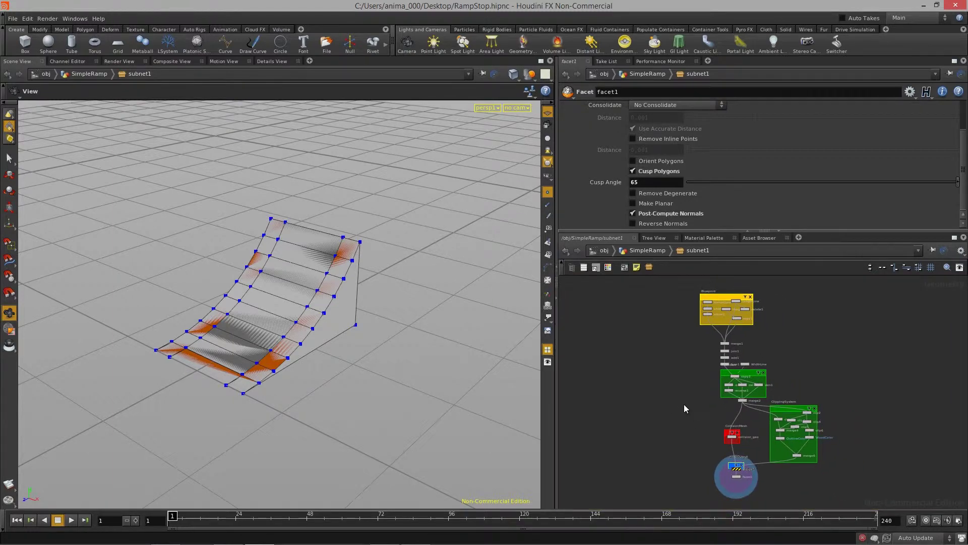
{"action": "key", "text": "ctrl+s"}
{"action": "left_click_drag", "start_coordinate": [296, 309], "coordinate": [343, 365]}
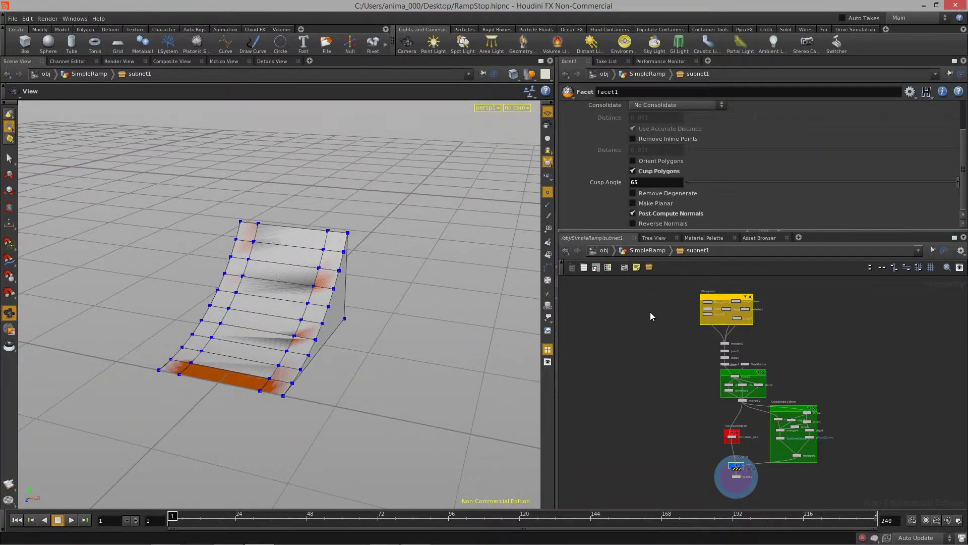
Go up to the SimpleRamp level and enlarge the parameter area above the network view.
{"action": "left_click", "coordinate": [651, 252]}
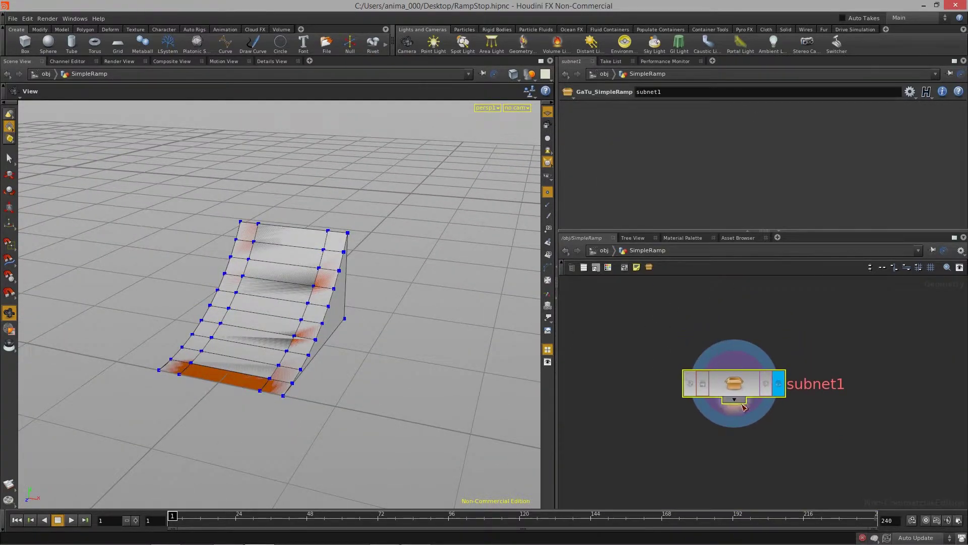
{"action": "mouse_move", "coordinate": [737, 389]}
{"action": "left_mouse_down"}
{"action": "mouse_move", "coordinate": [748, 389]}
{"action": "mouse_move", "coordinate": [748, 367]}
{"action": "mouse_move", "coordinate": [720, 376]}
{"action": "mouse_move", "coordinate": [729, 376]}
{"action": "left_mouse_up"}
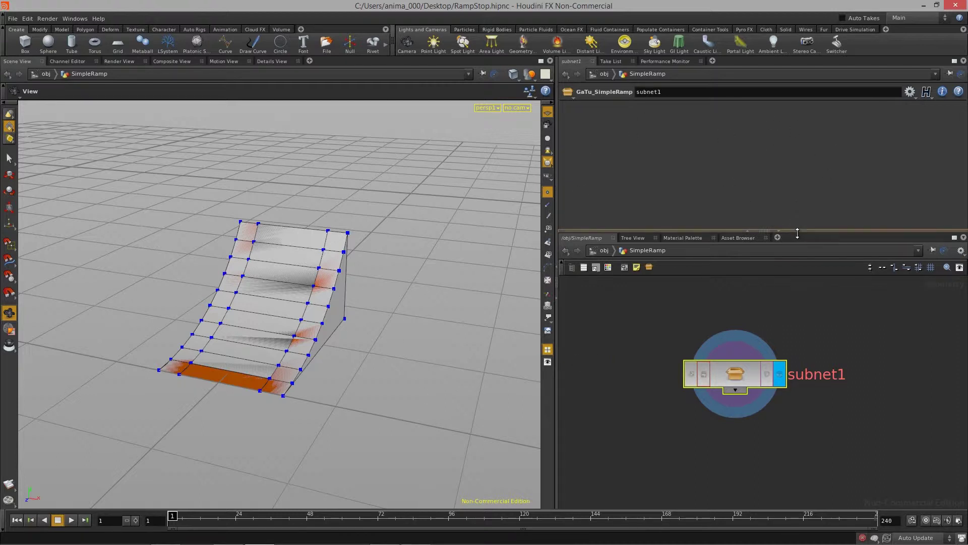
{"action": "left_click_drag", "start_coordinate": [801, 231], "coordinate": [797, 273]}
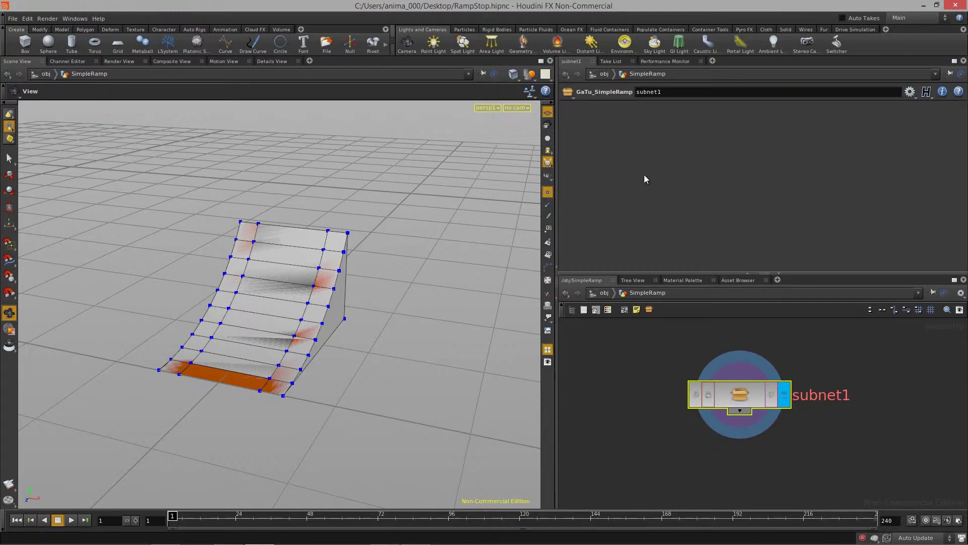
Look over the node network inside subnet1 and return to the SimpleRamp level.
{"action": "double_click", "coordinate": [739, 395]}
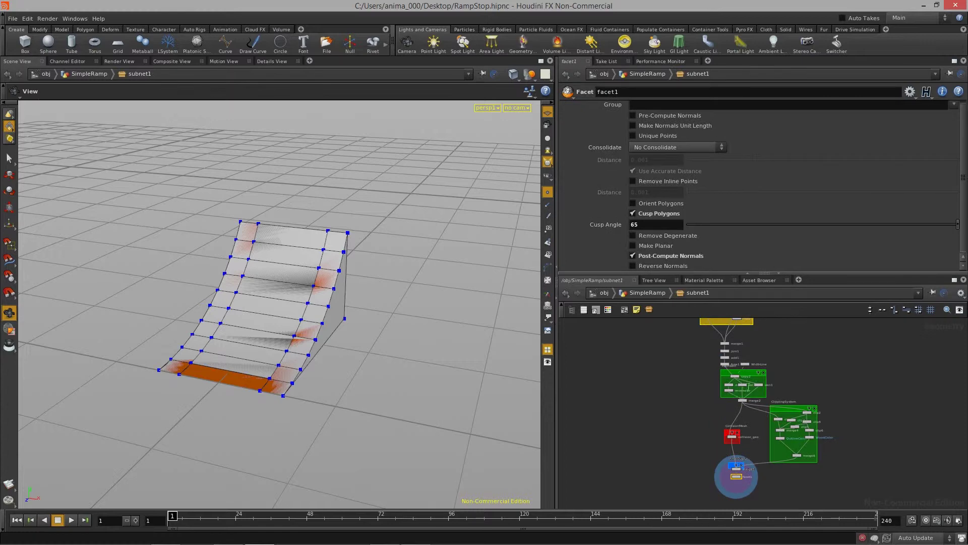
{"action": "middle_click_drag", "start_coordinate": [683, 409], "coordinate": [662, 376]}
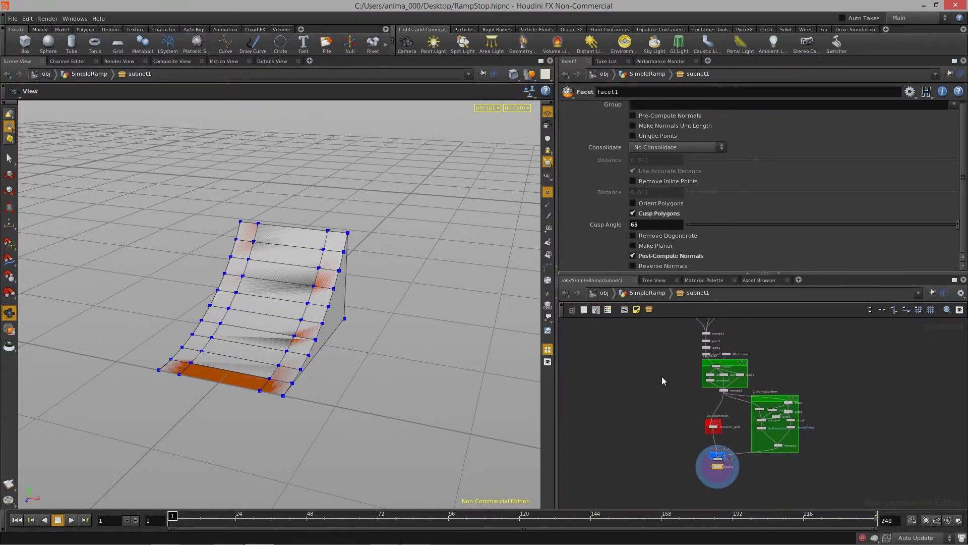
{"action": "scroll", "coordinate": [662, 377], "scroll_direction": "up", "scroll_amount": 3}
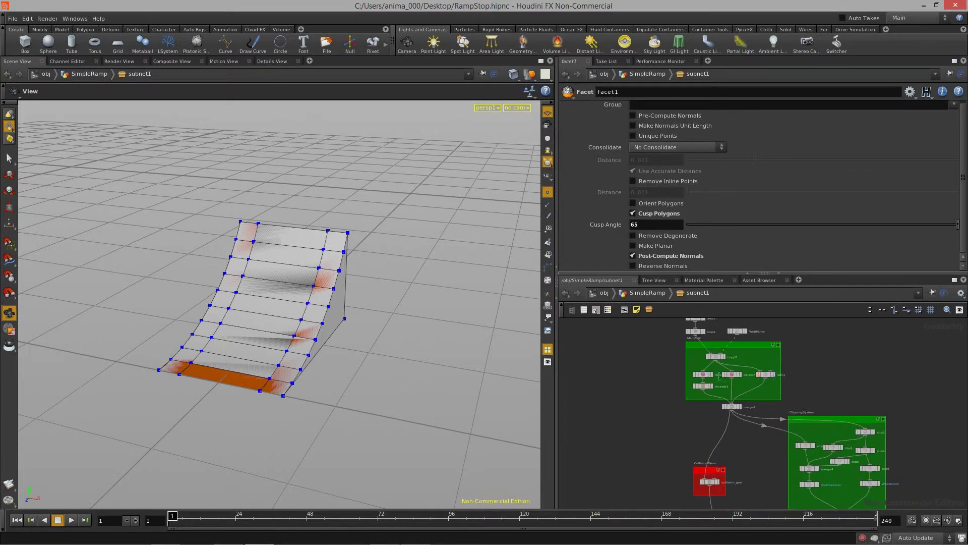
{"action": "left_click", "coordinate": [651, 292]}
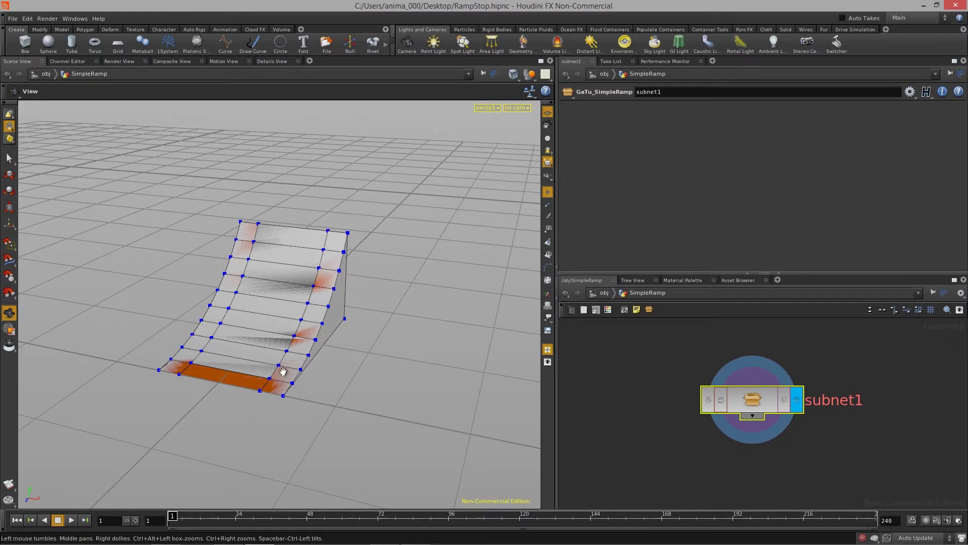